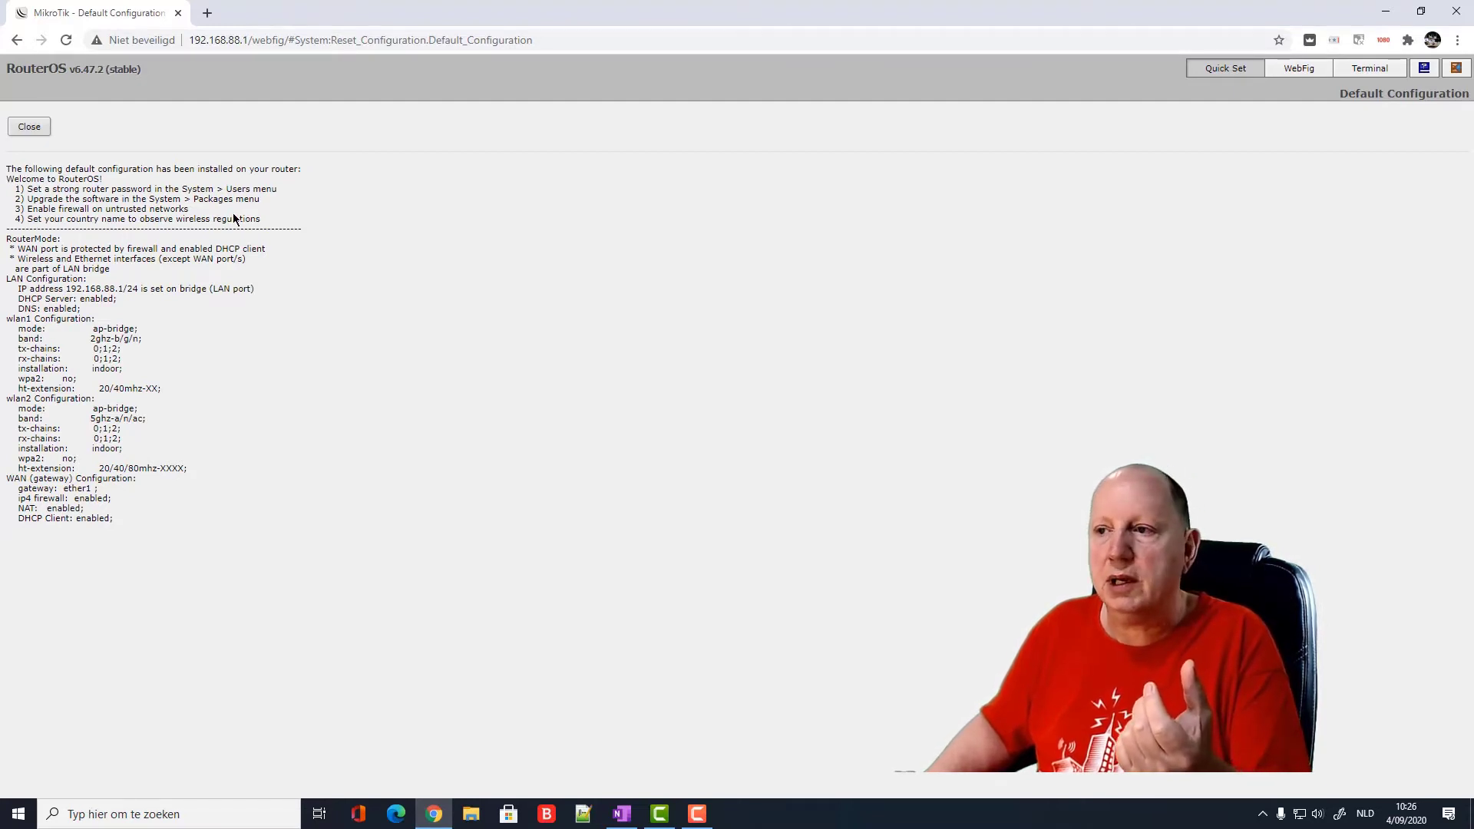
- Close the default configuration summary to reach the Quick Set page
click(29, 127)
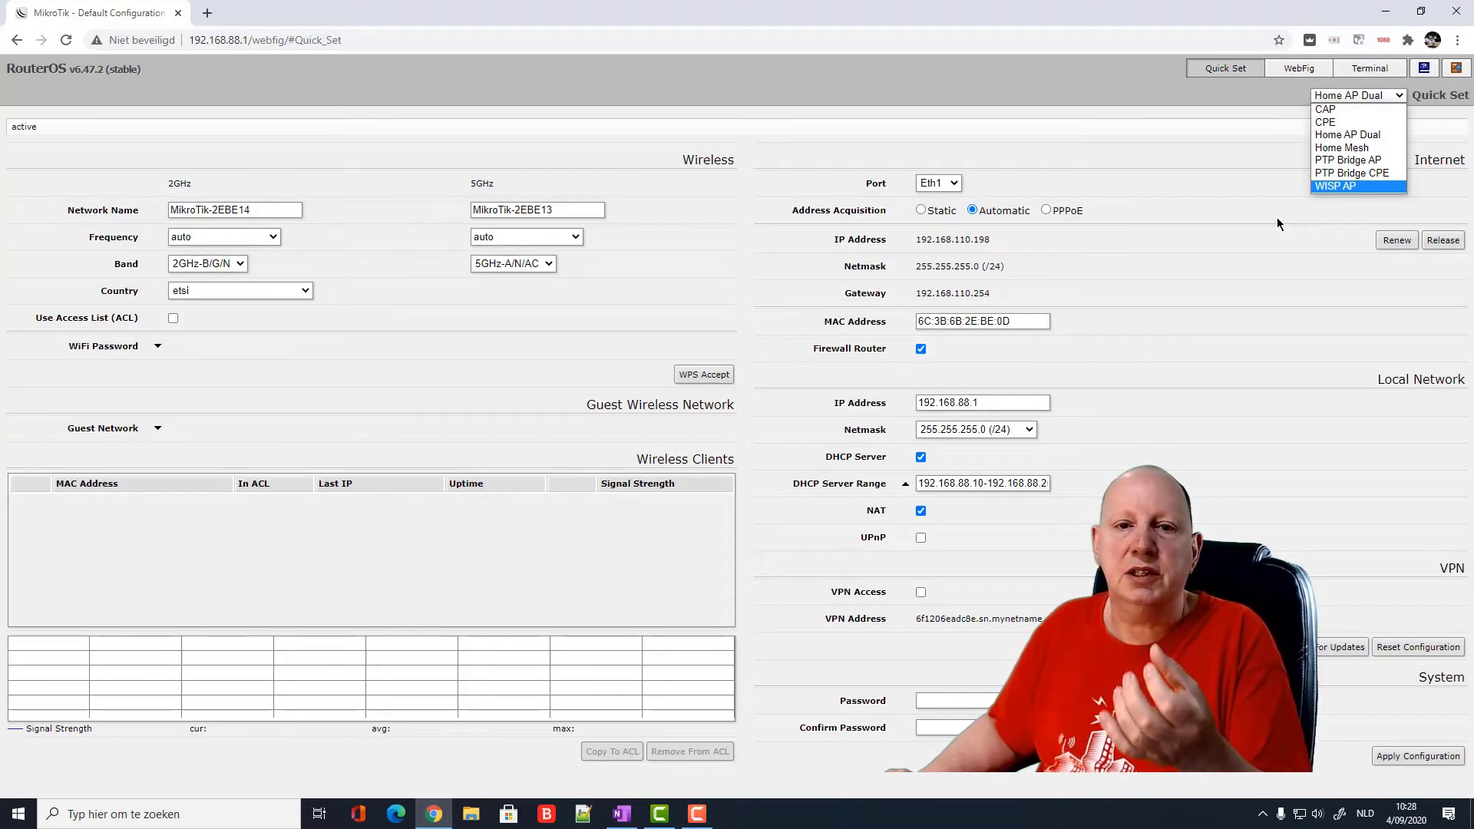
- Switch Quick Set to Home AP Dual, set the wireless country to belgium, and apply
click(1357, 135)
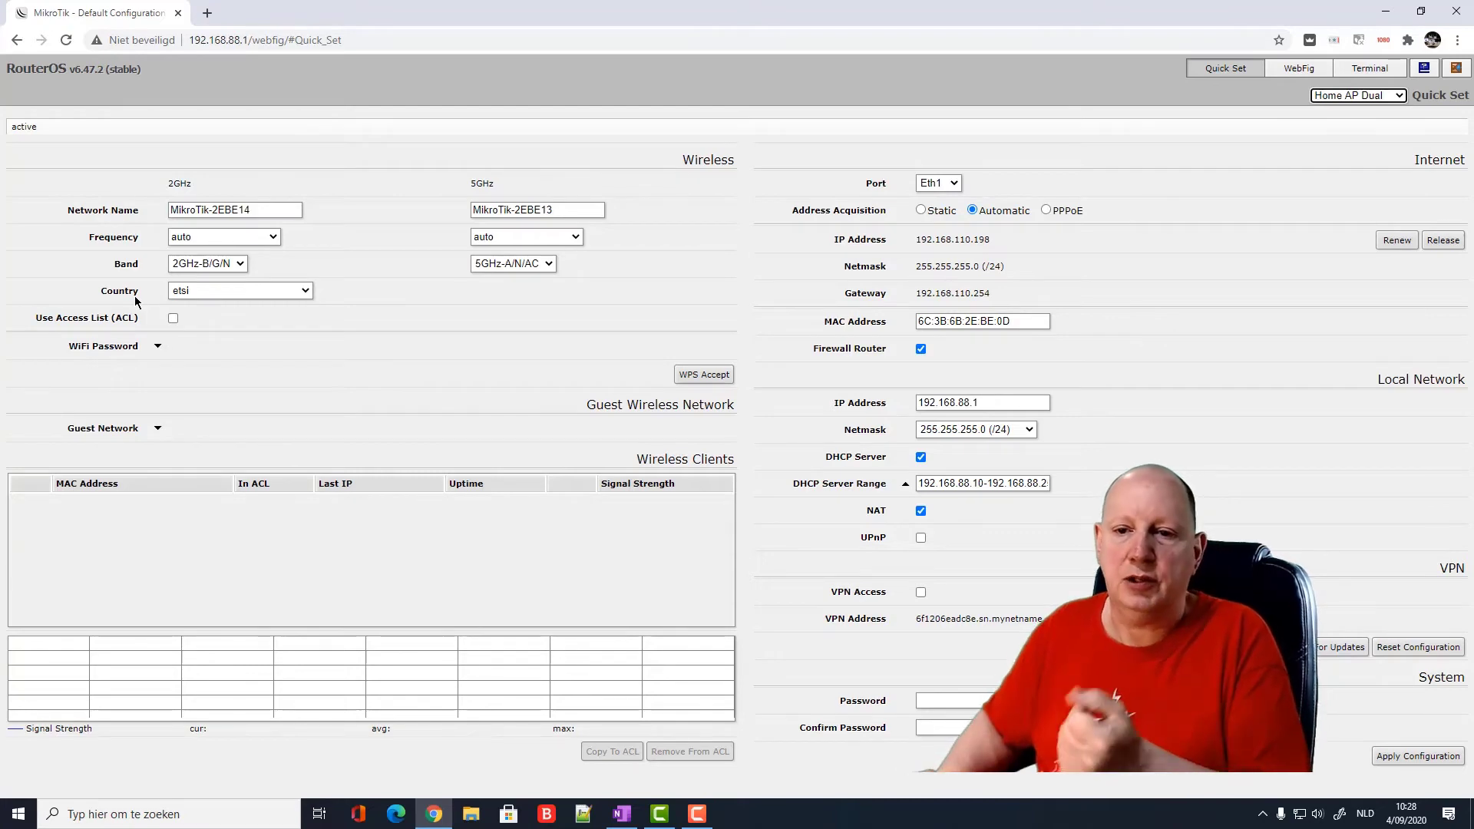
click(305, 291)
scroll(248, 358, up, 4)
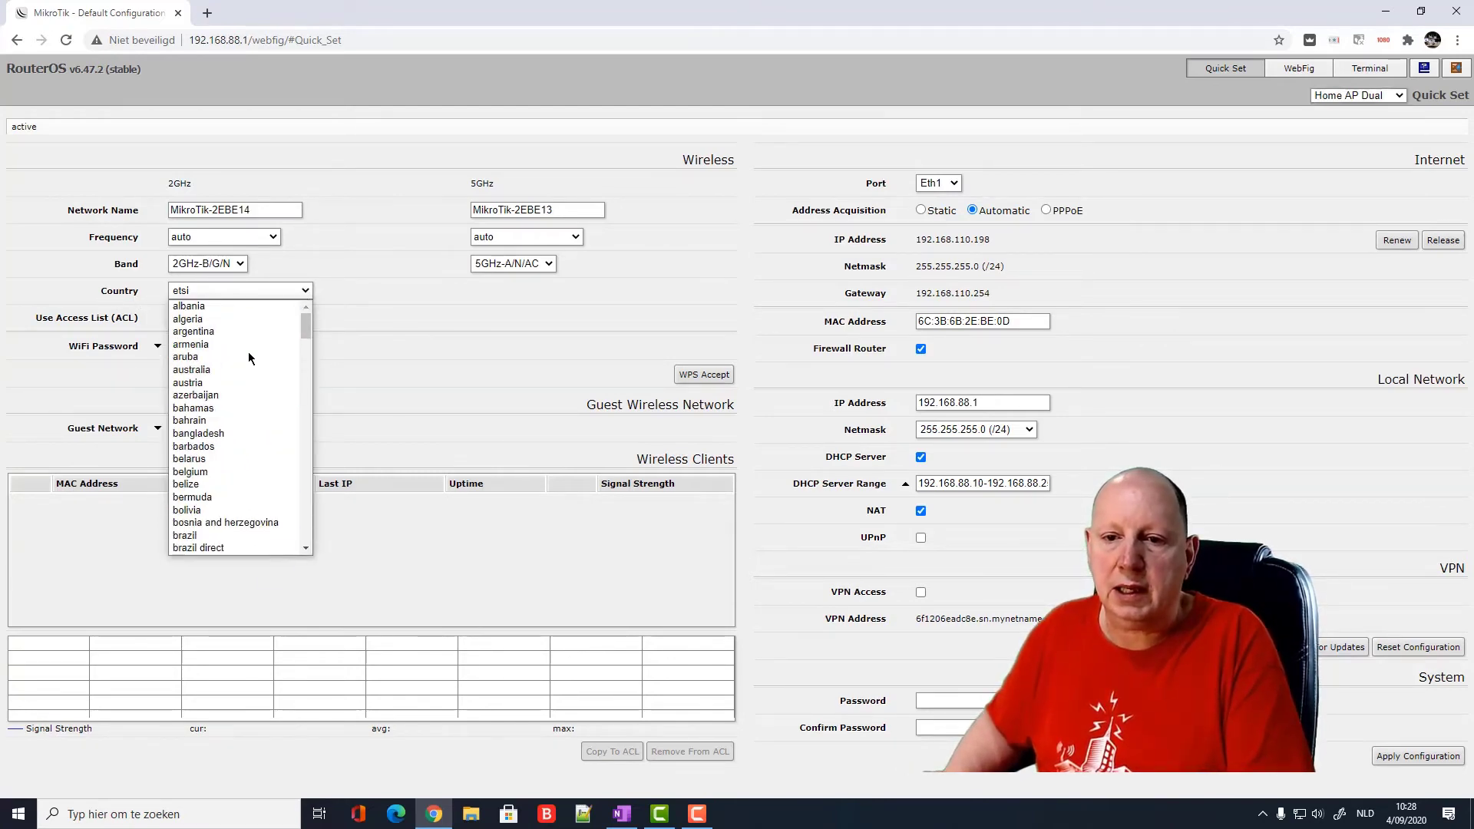
click(203, 475)
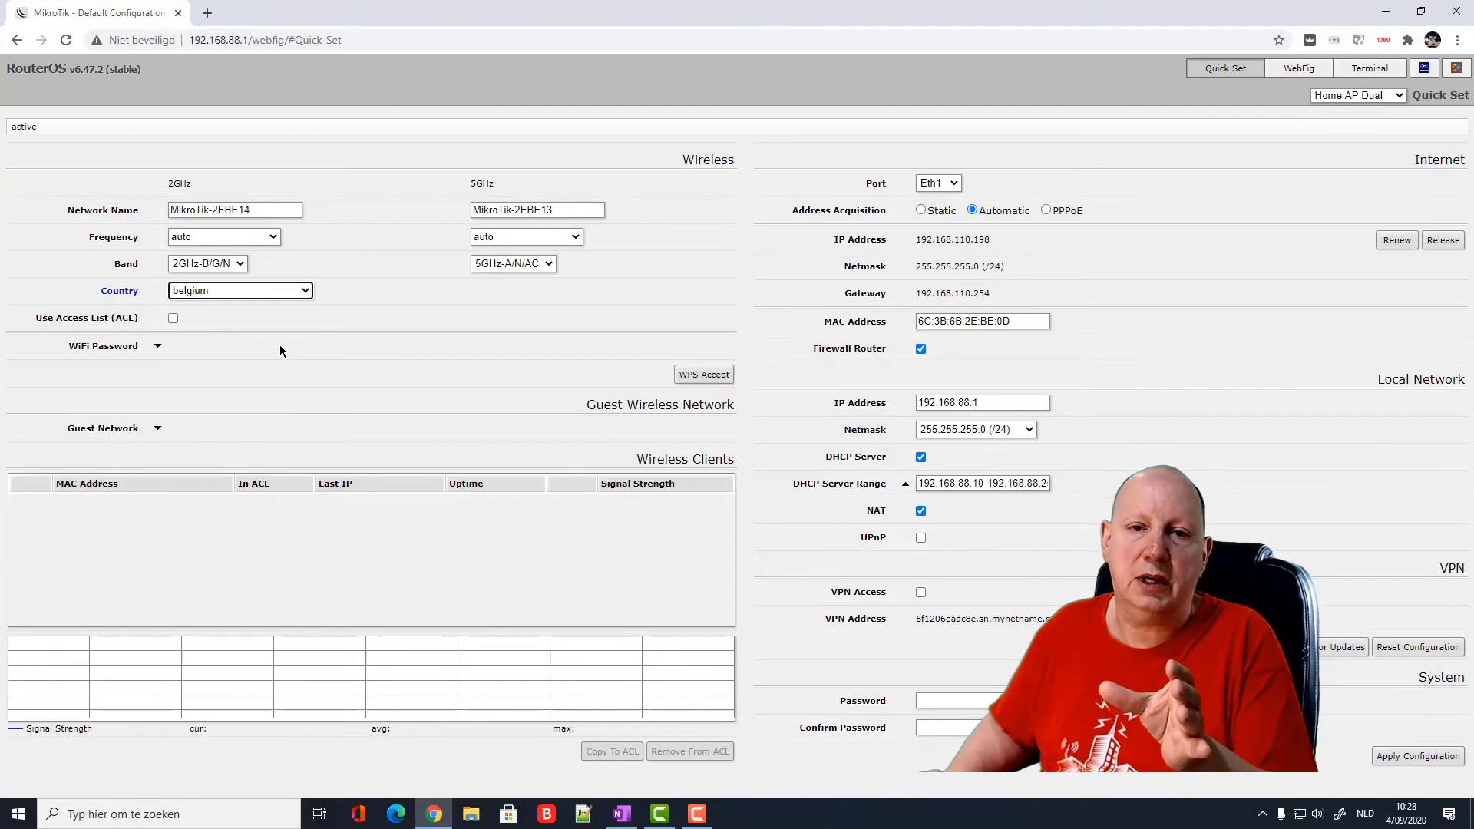
click(1428, 758)
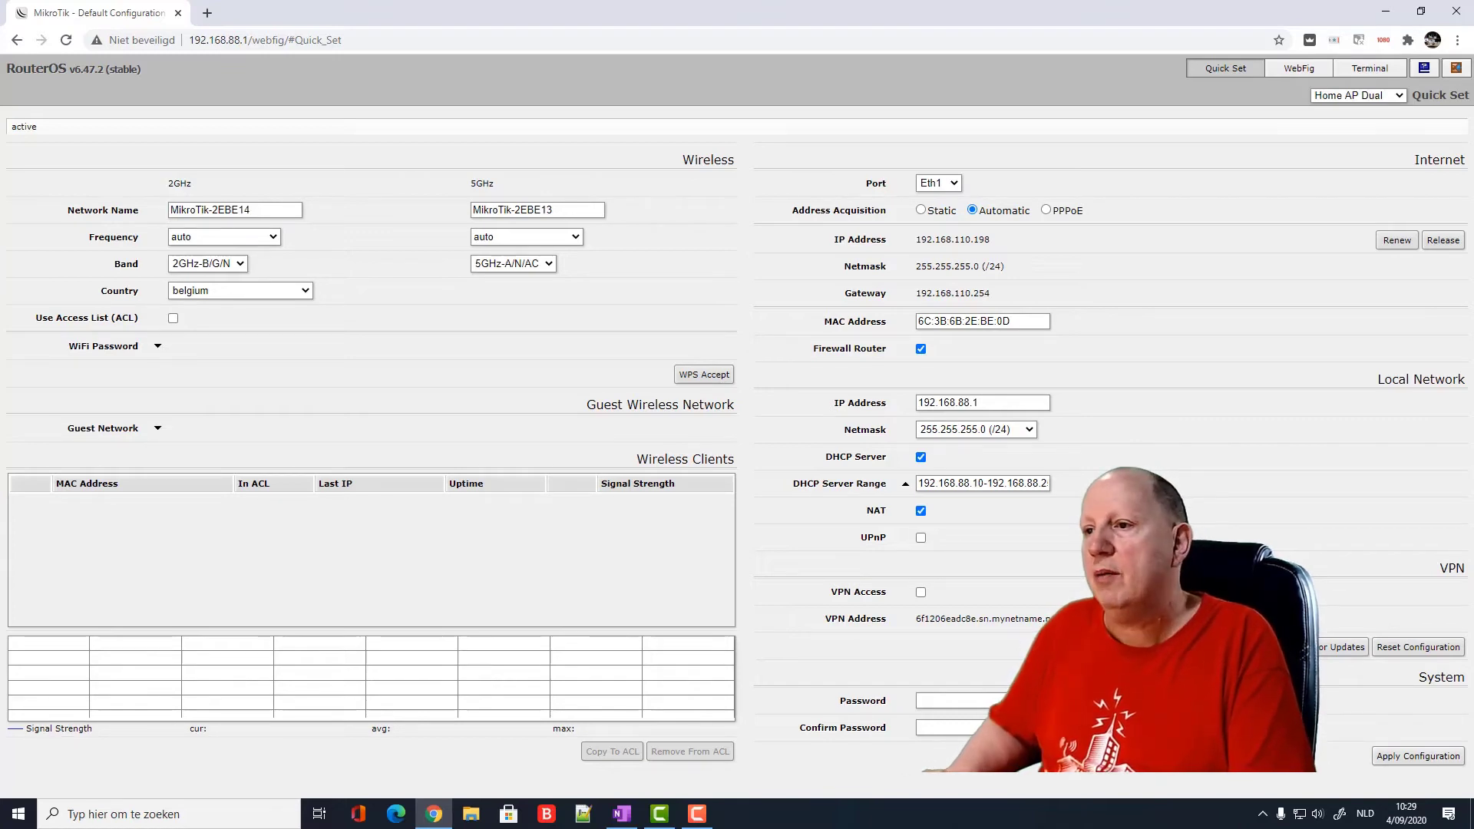
- Switch to the full WebFig interface and open System > Users
click(1293, 68)
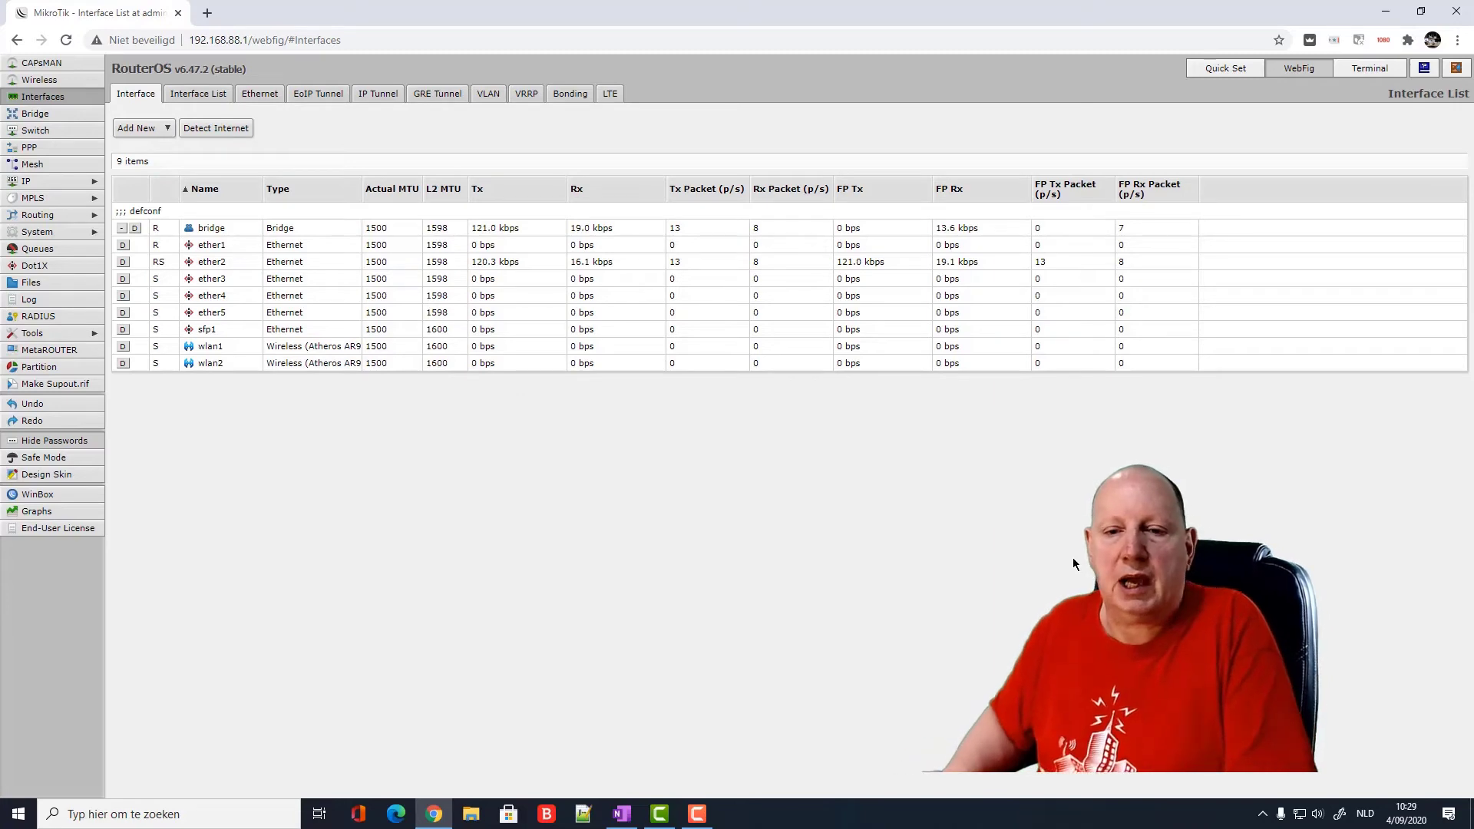
click(61, 232)
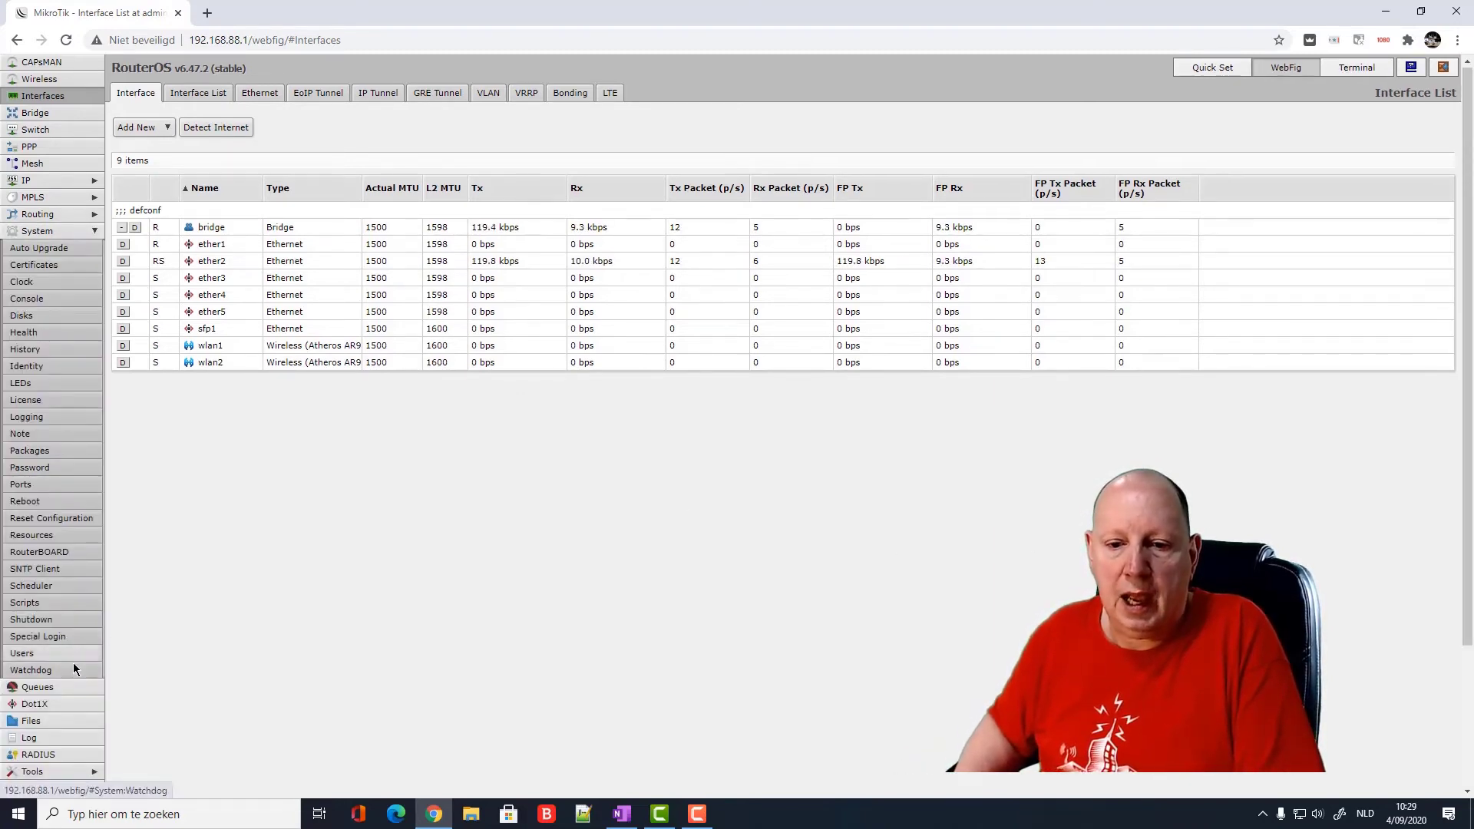
scroll(72, 665, down, 3)
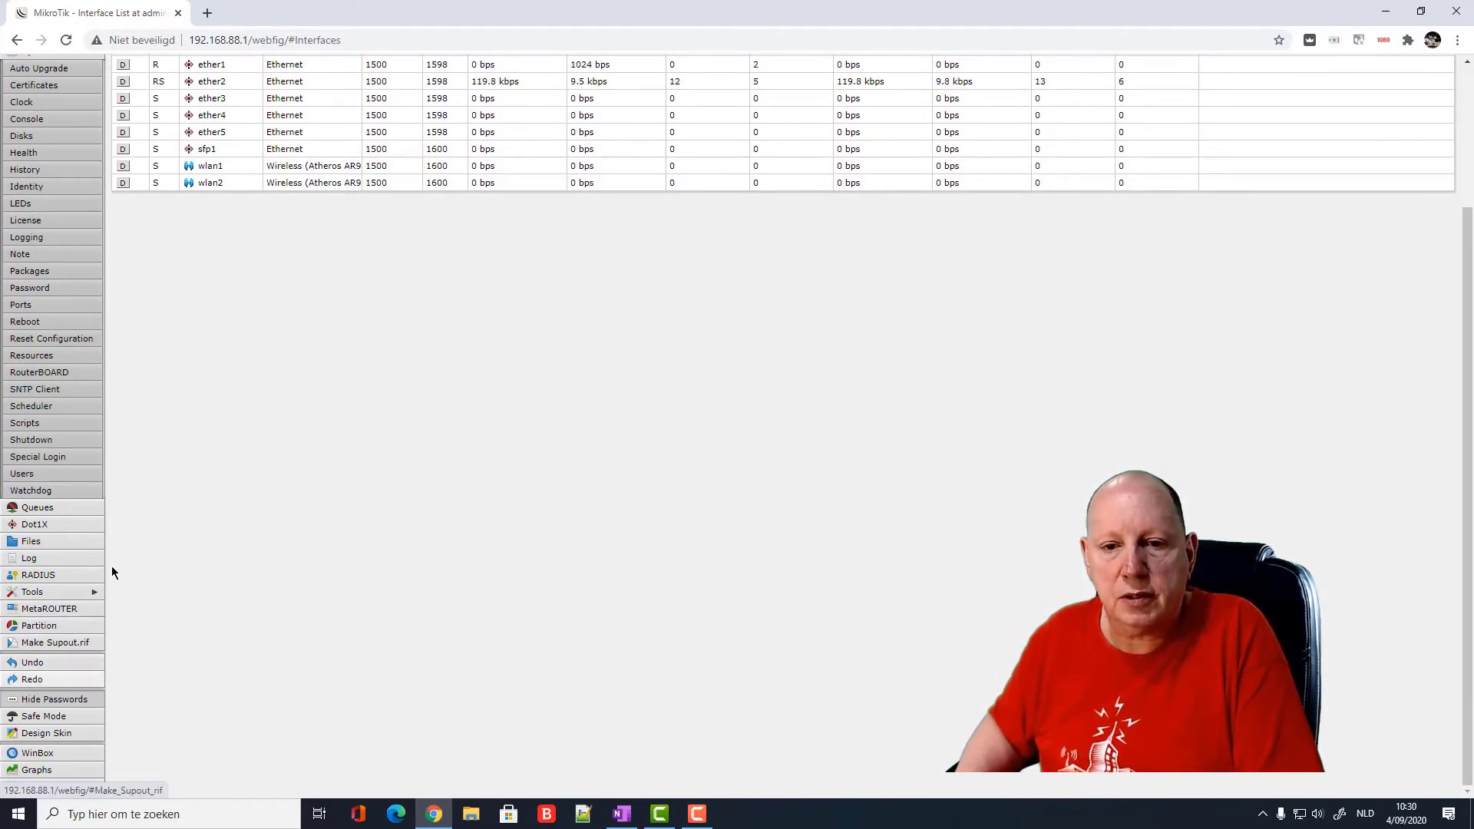
click(37, 472)
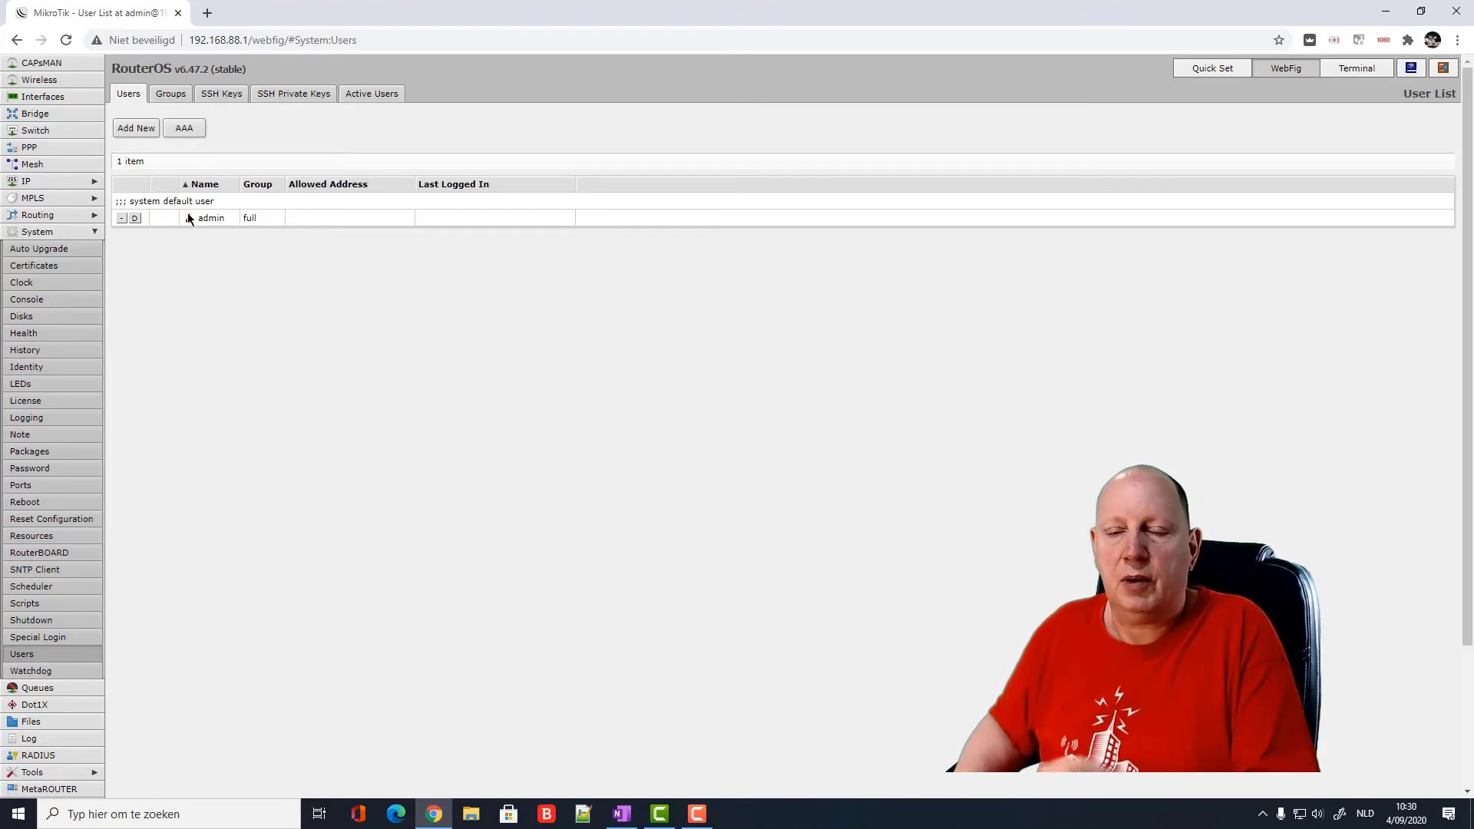
- Add a new router user, entering the new user name and a confirmed password
click(132, 129)
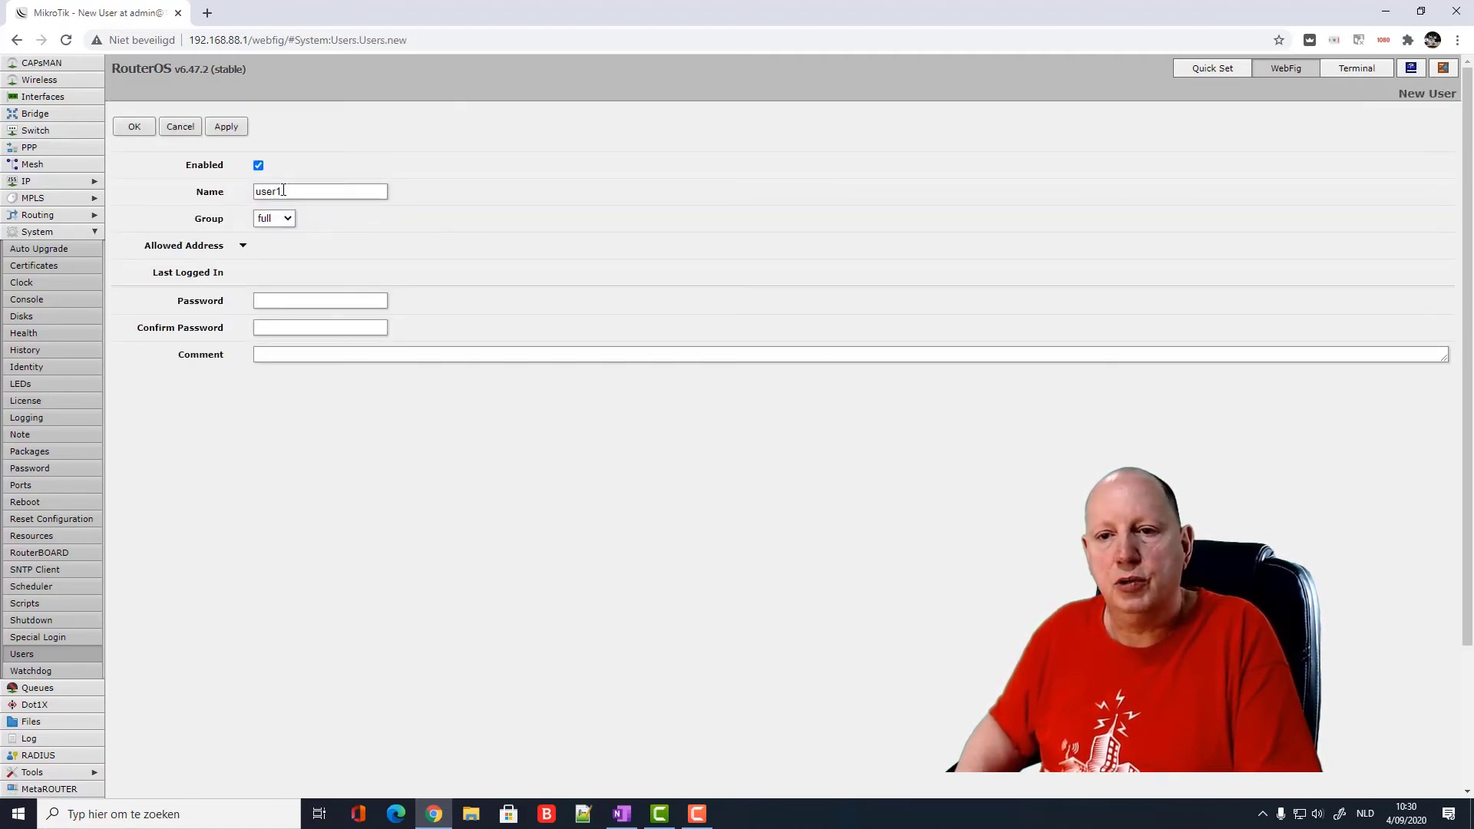
double_click(258, 193)
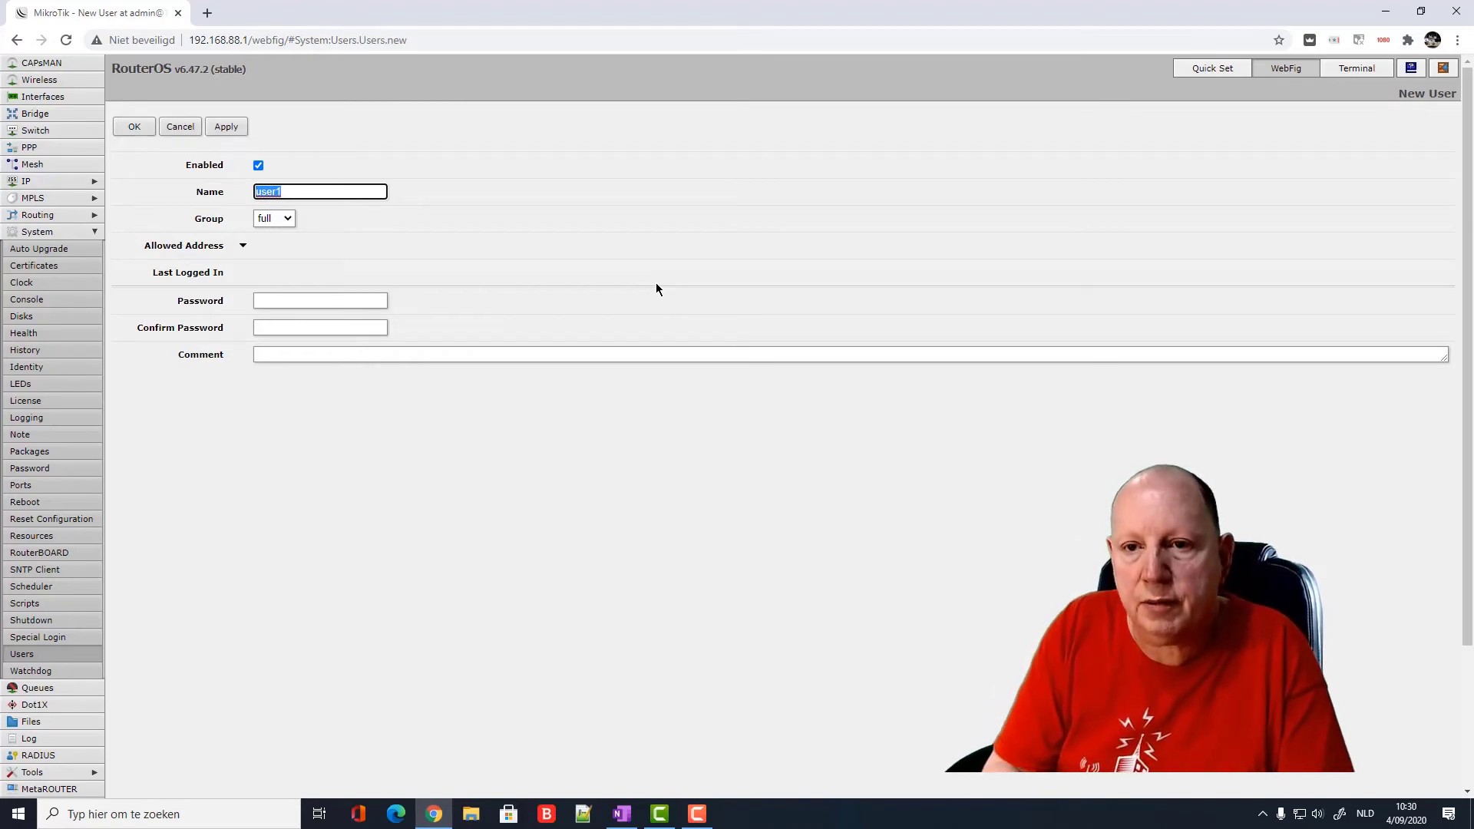
text(jean-pierre)
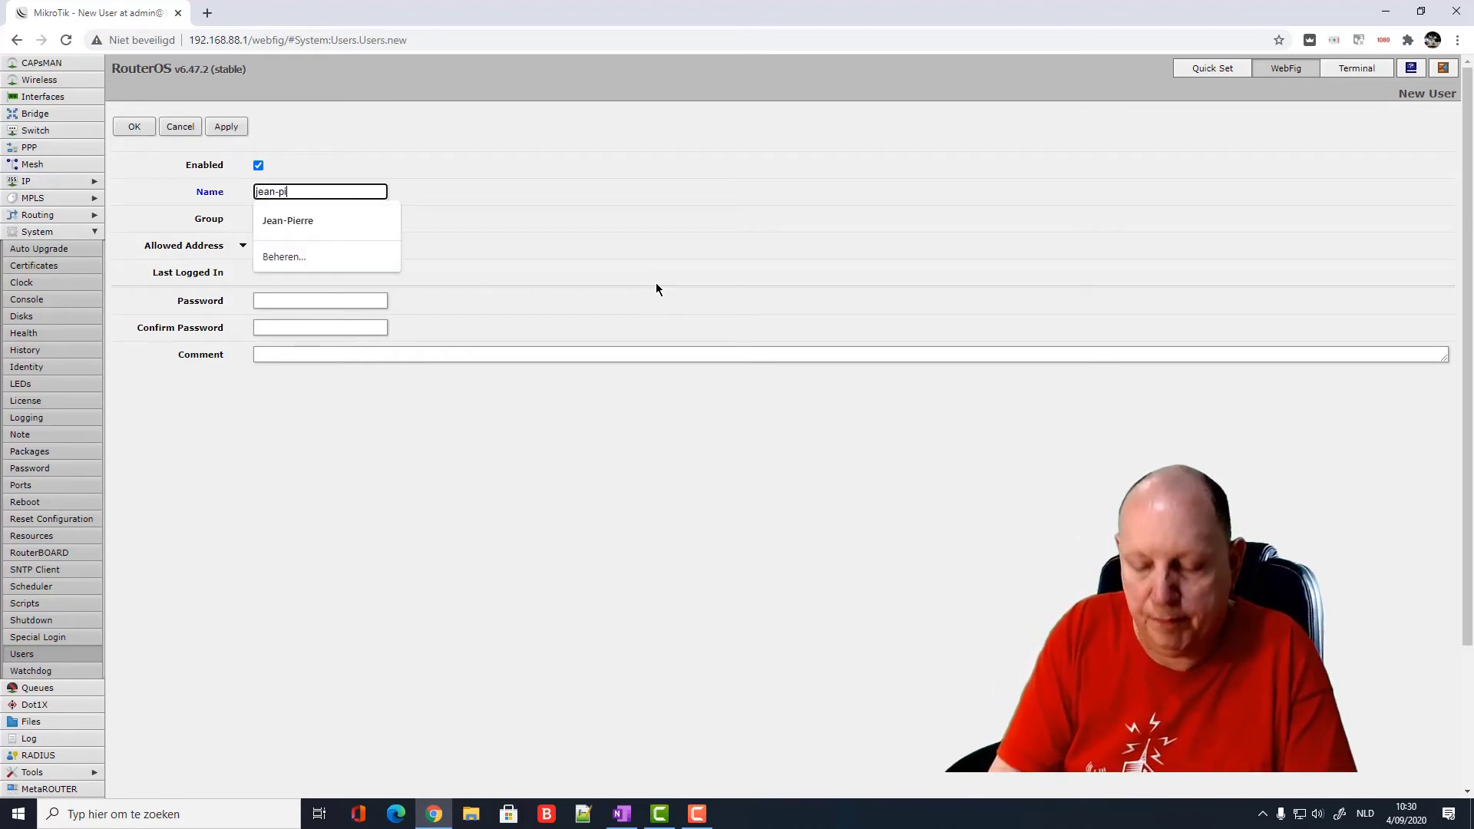
click(527, 280)
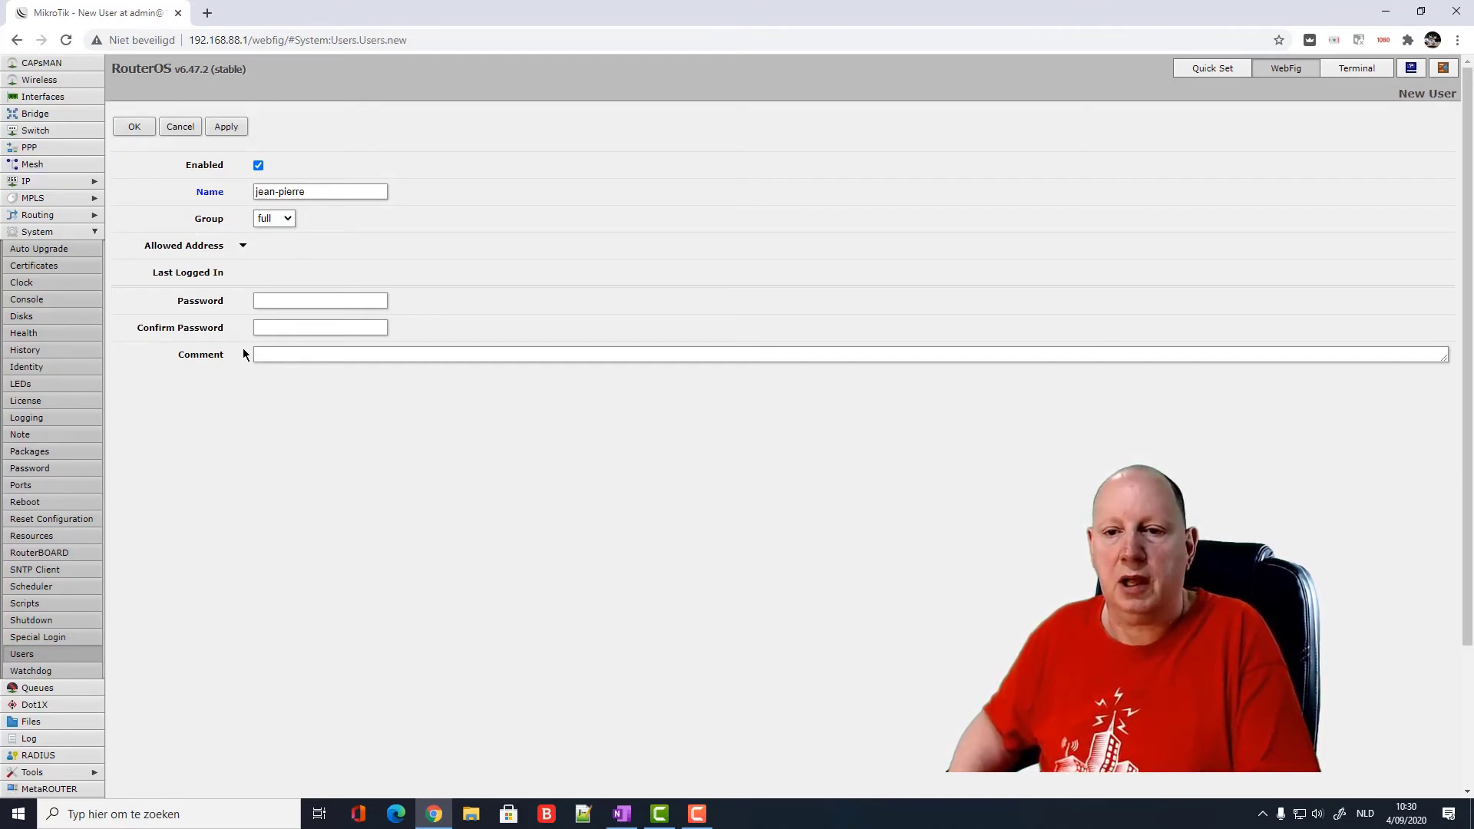
click(271, 299)
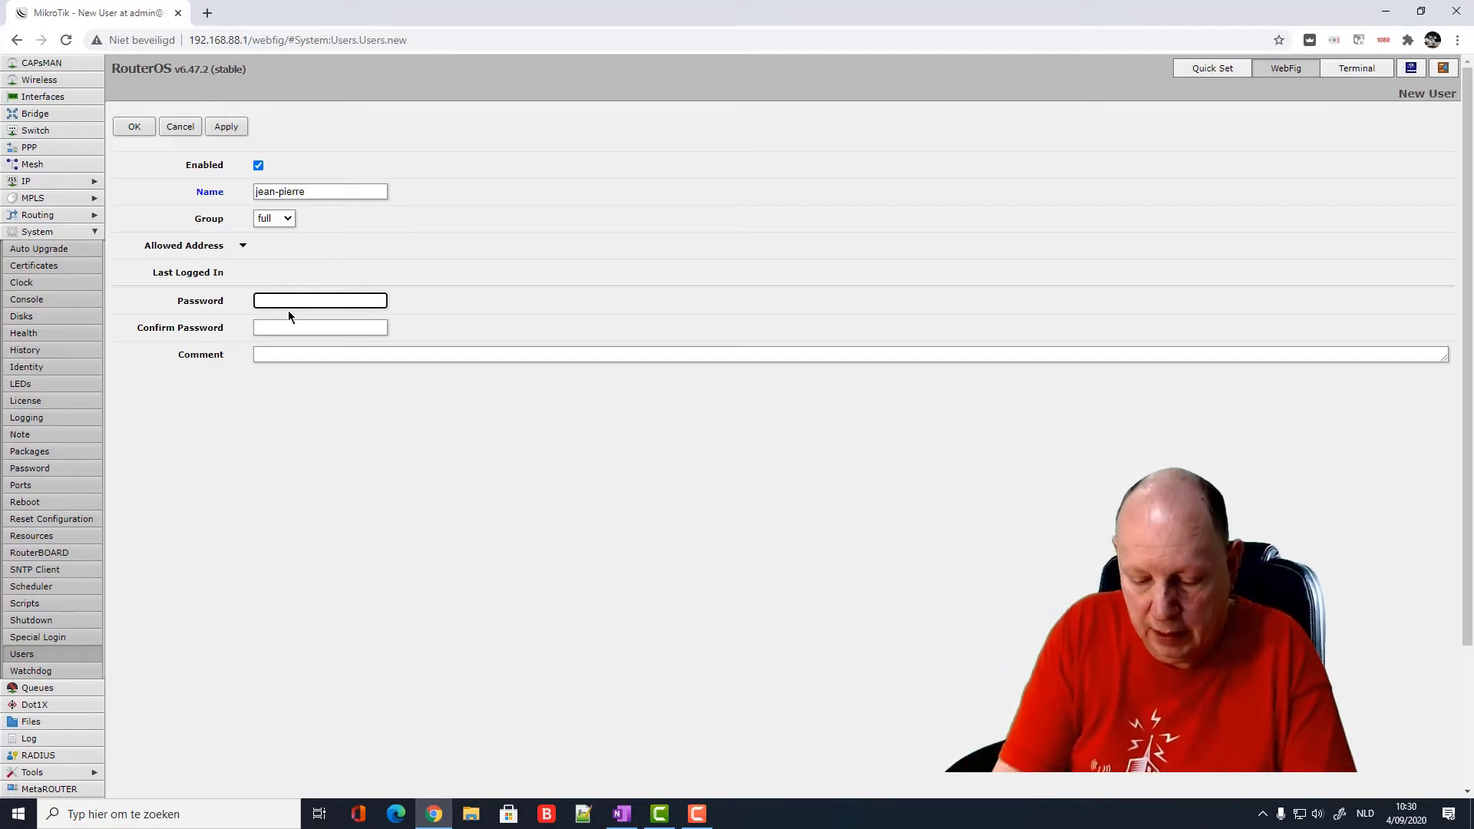
text(ab)
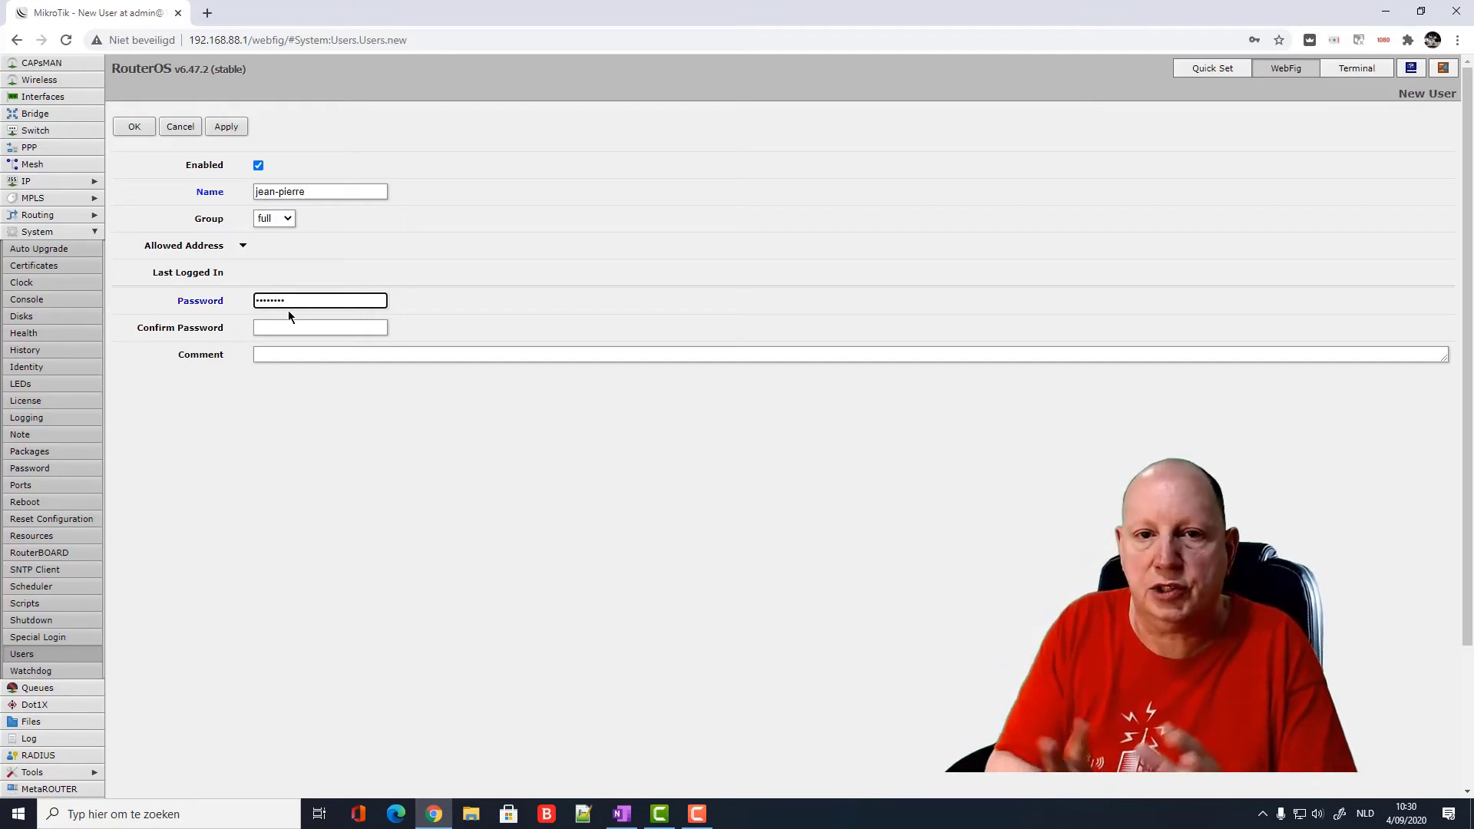
click(273, 320)
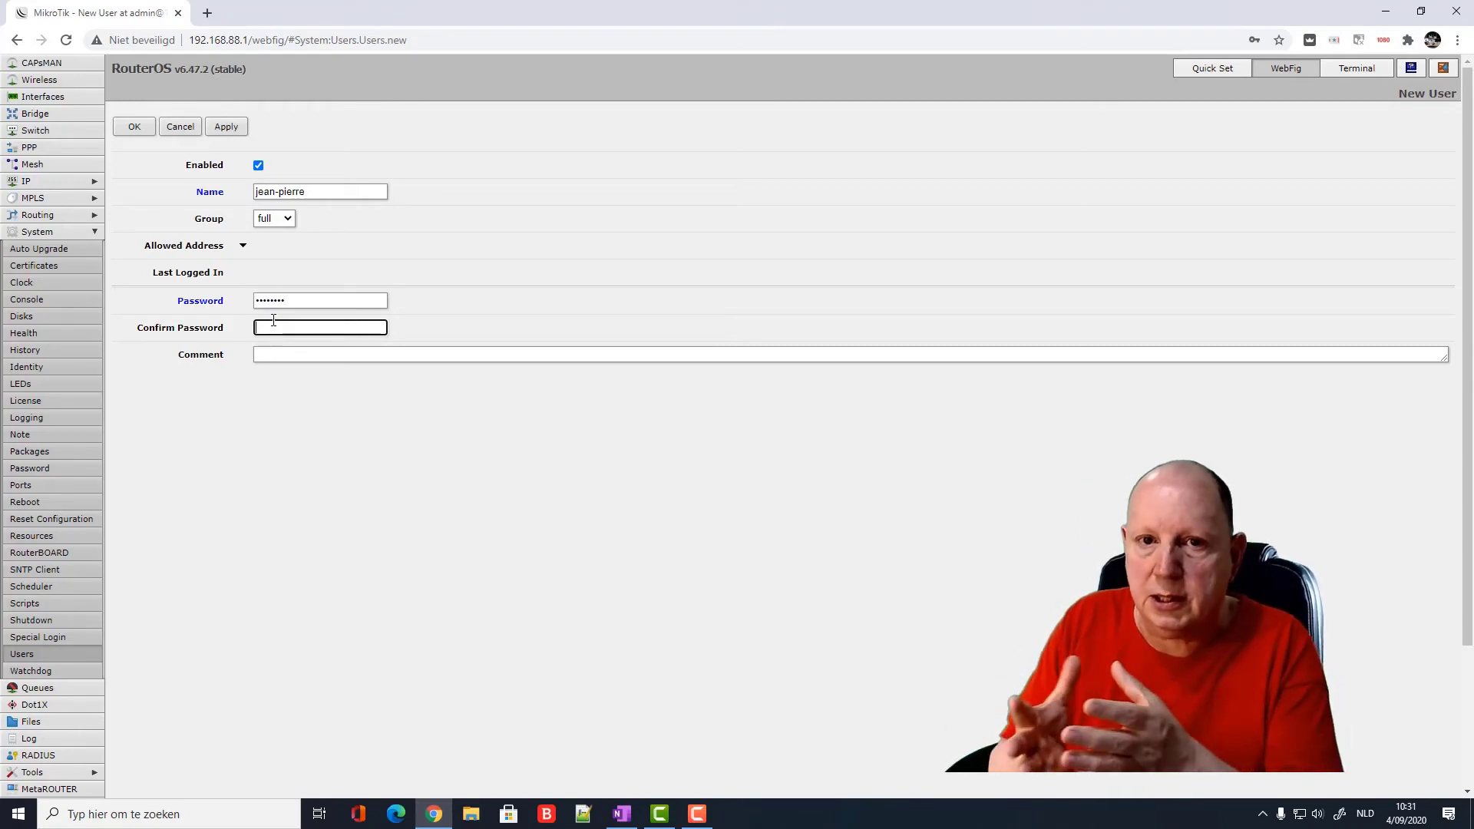
text(•••••)
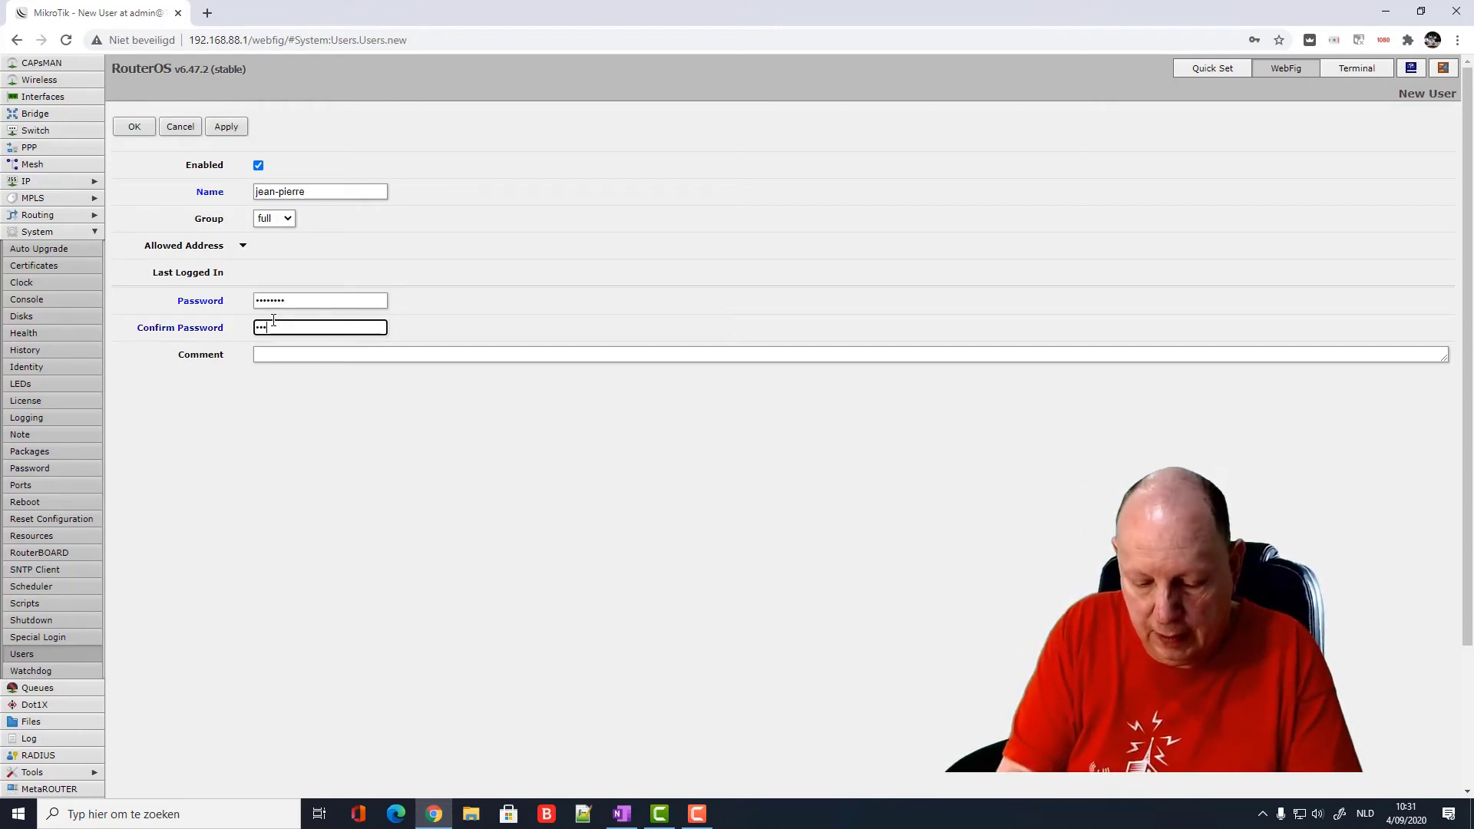
text(•••)
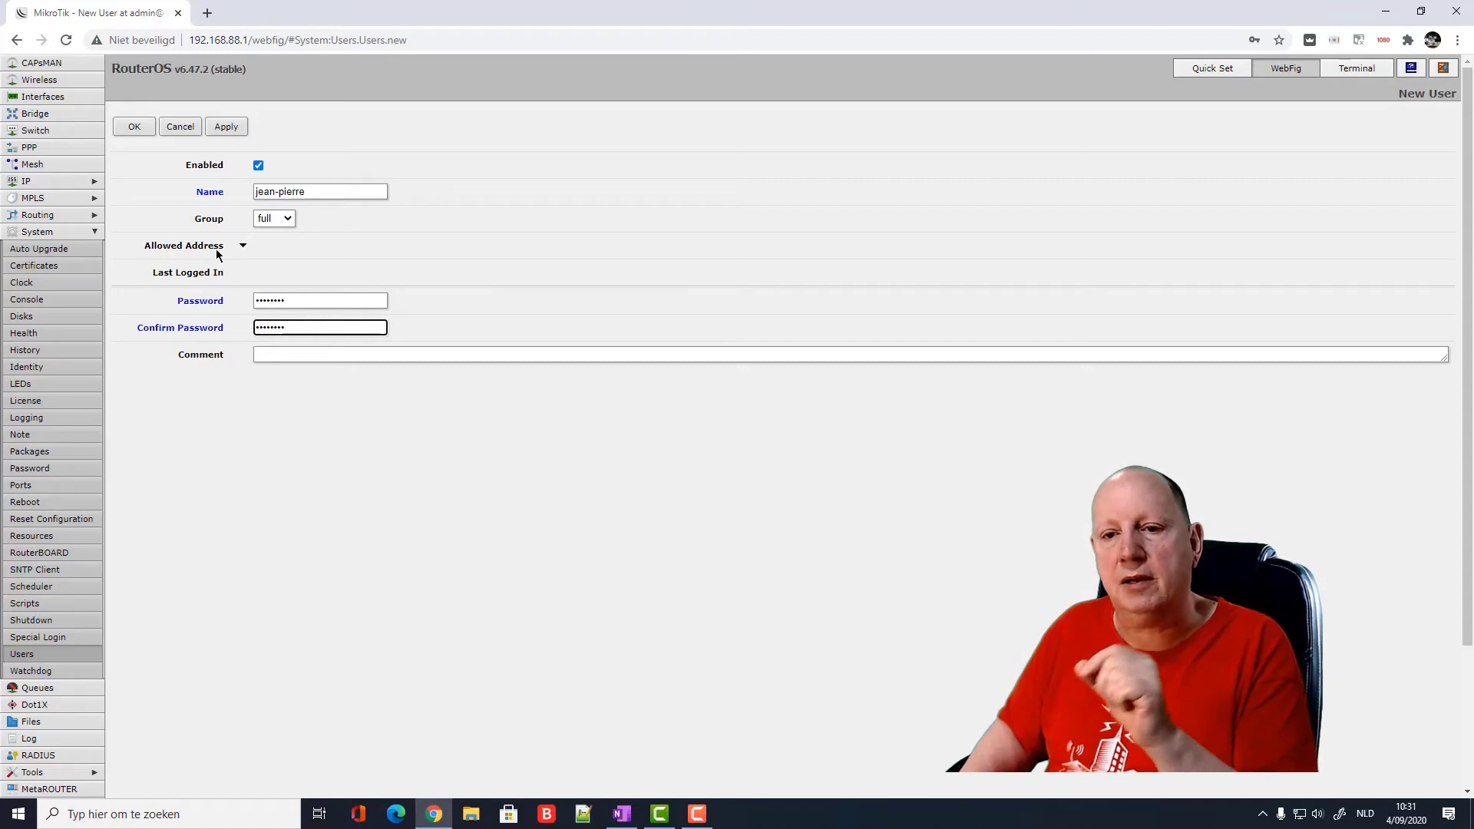
- Restrict the new user's allowed address to 192.168.88.0/24 and save the user
click(242, 247)
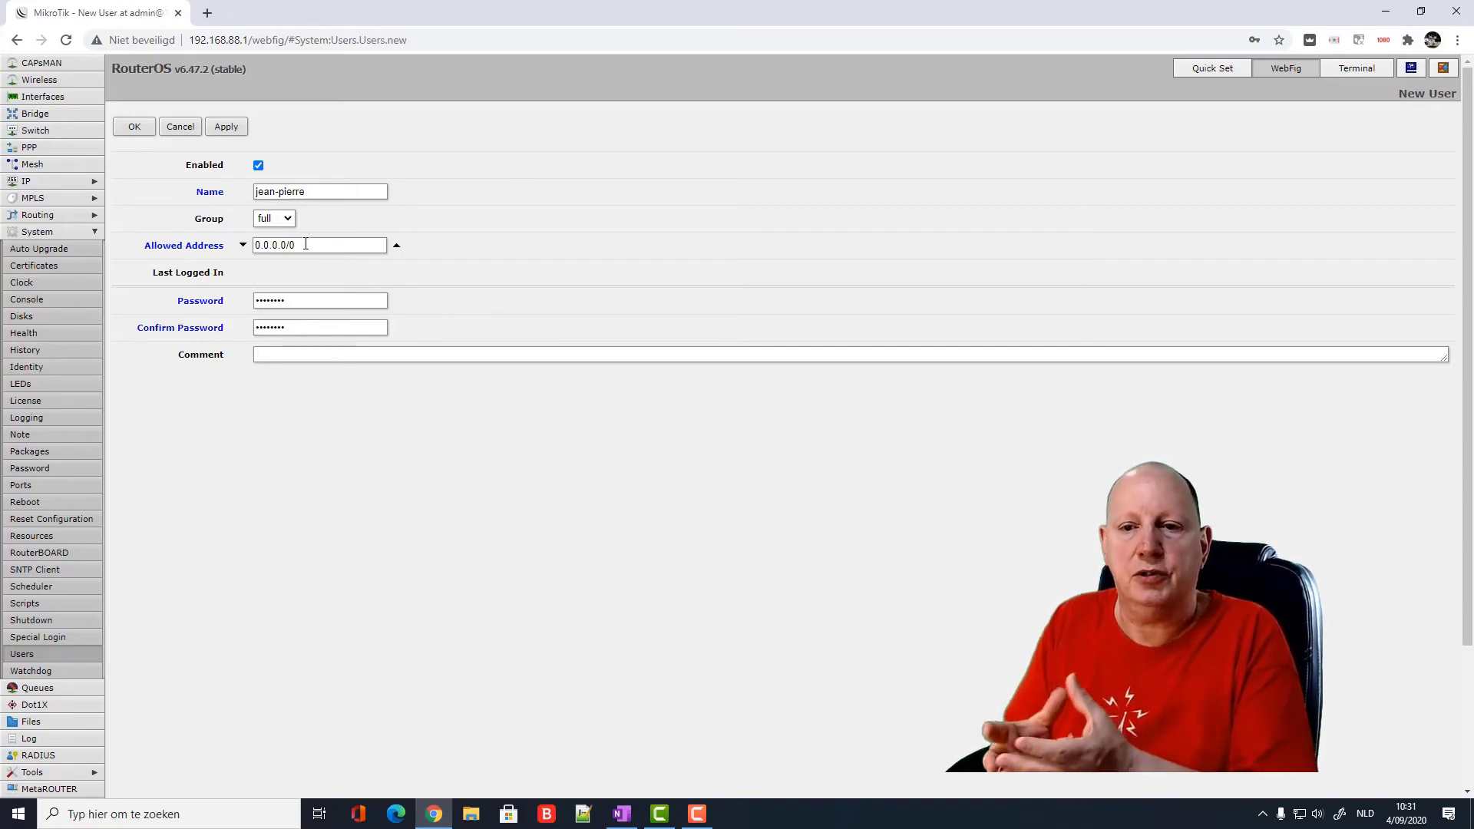
drag(306, 244, 228, 253)
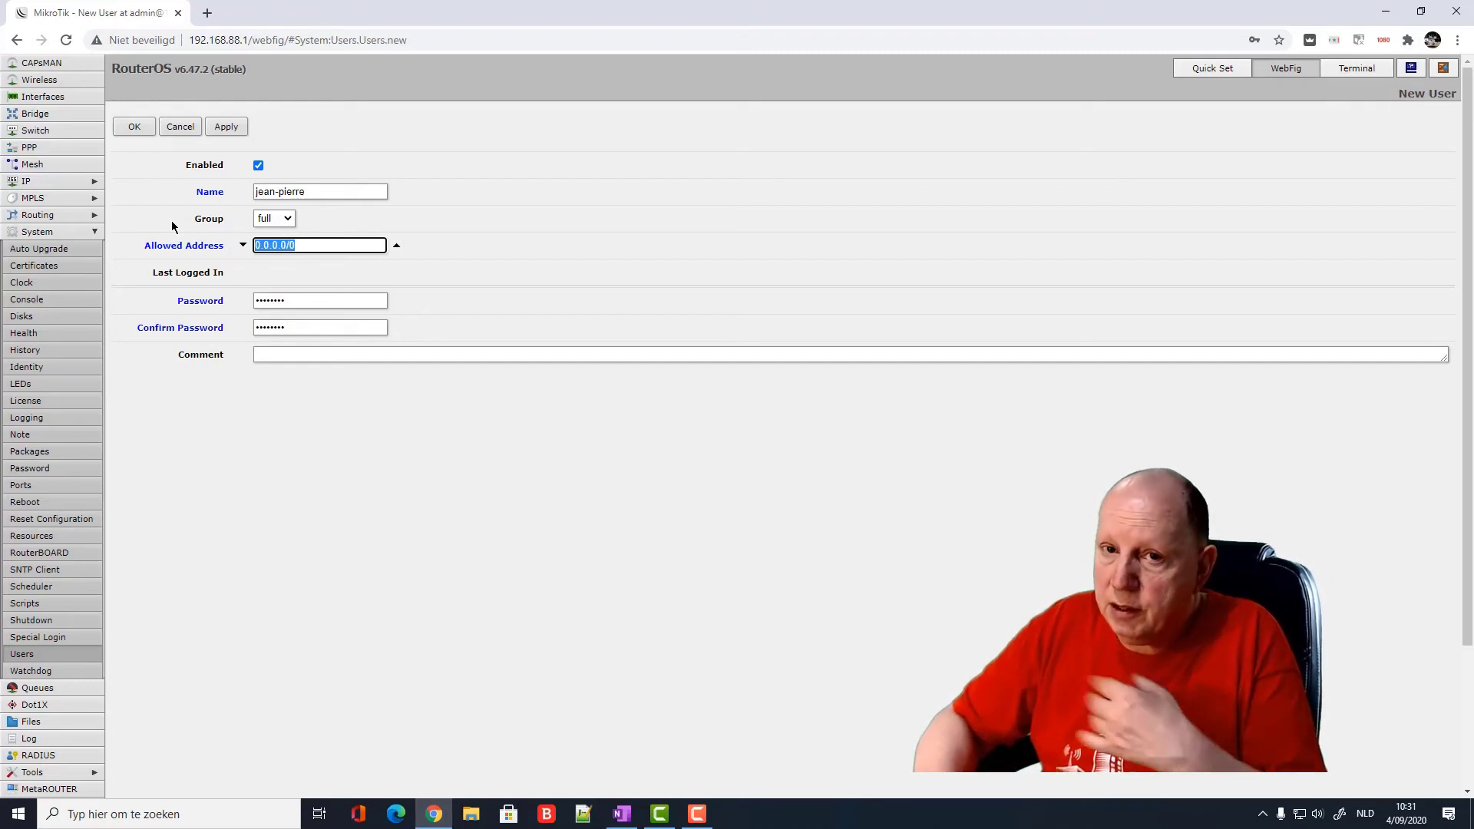
text(192.)
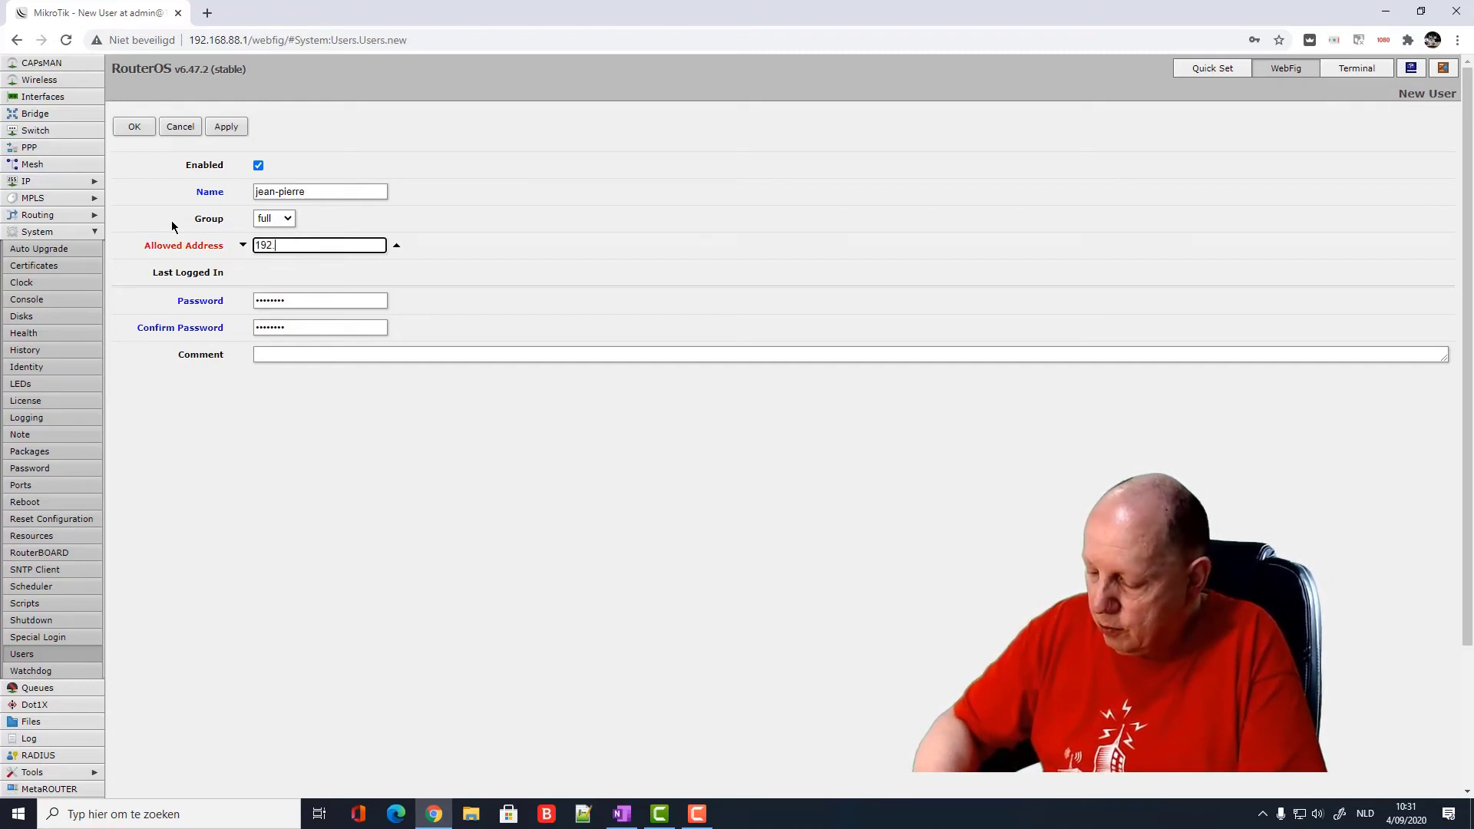
text(168.88)
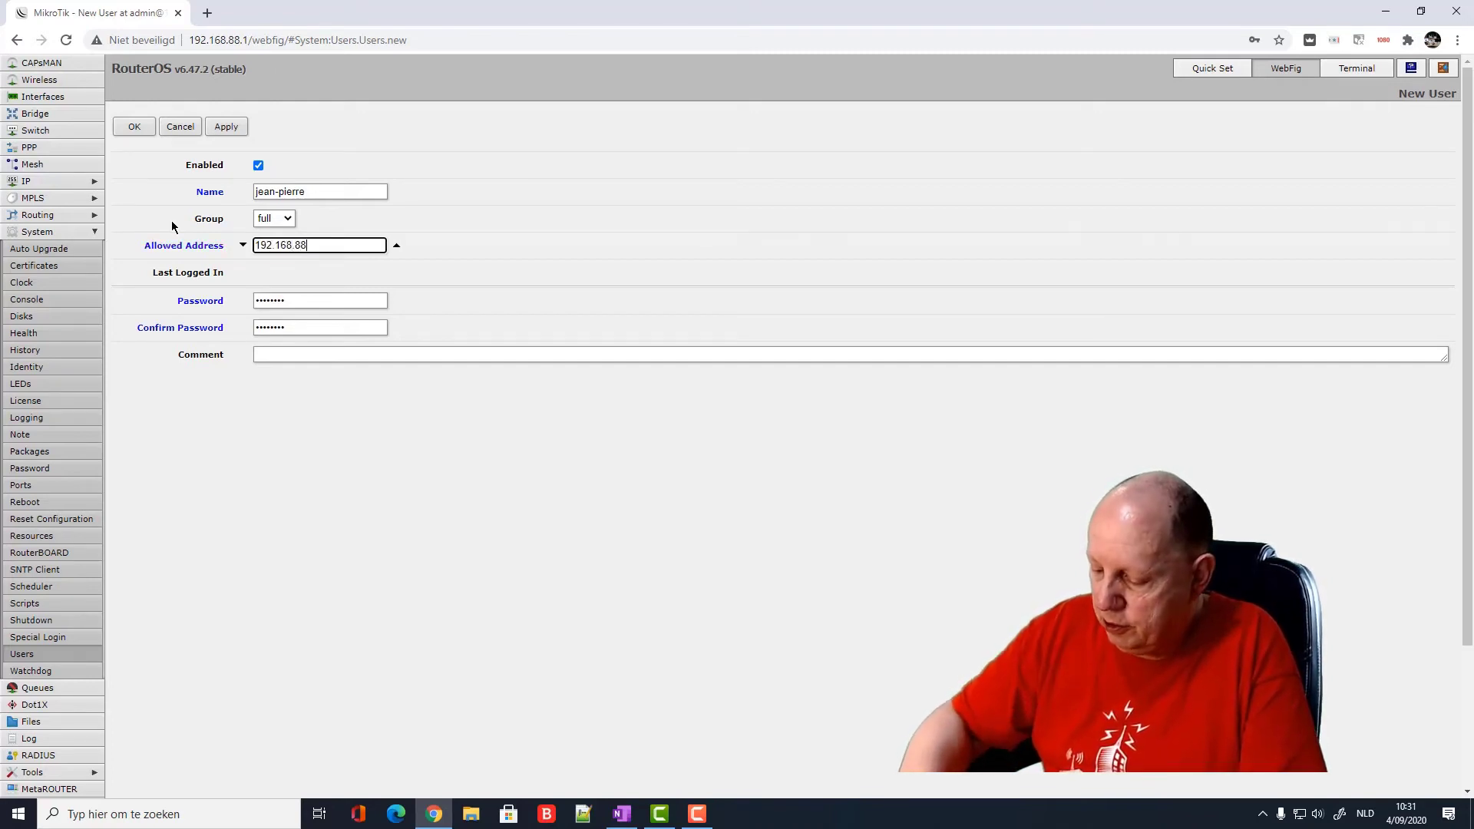
text(.0/24)
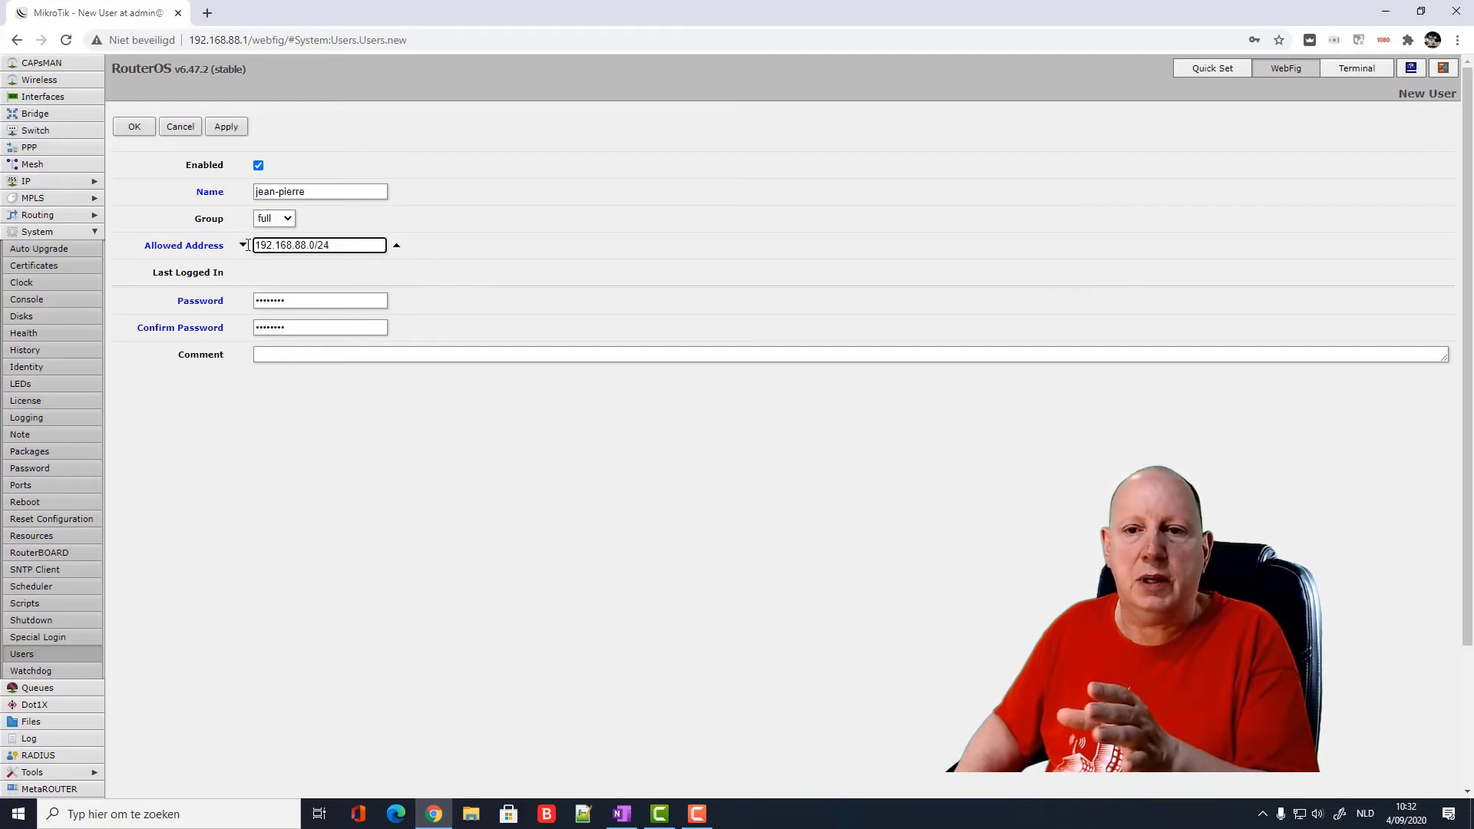
click(231, 128)
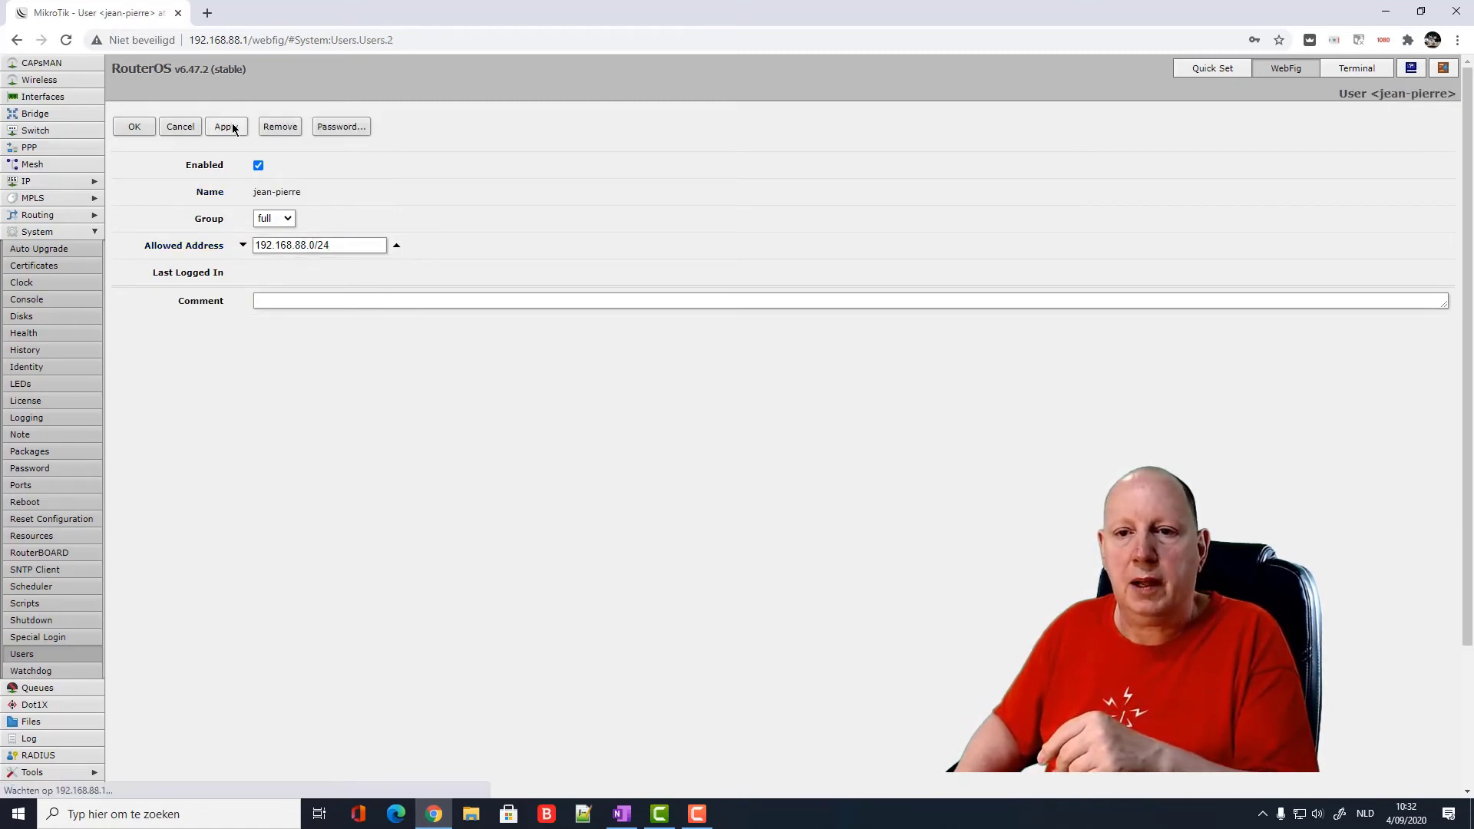
- Return to the user list and remove the default admin account
click(136, 124)
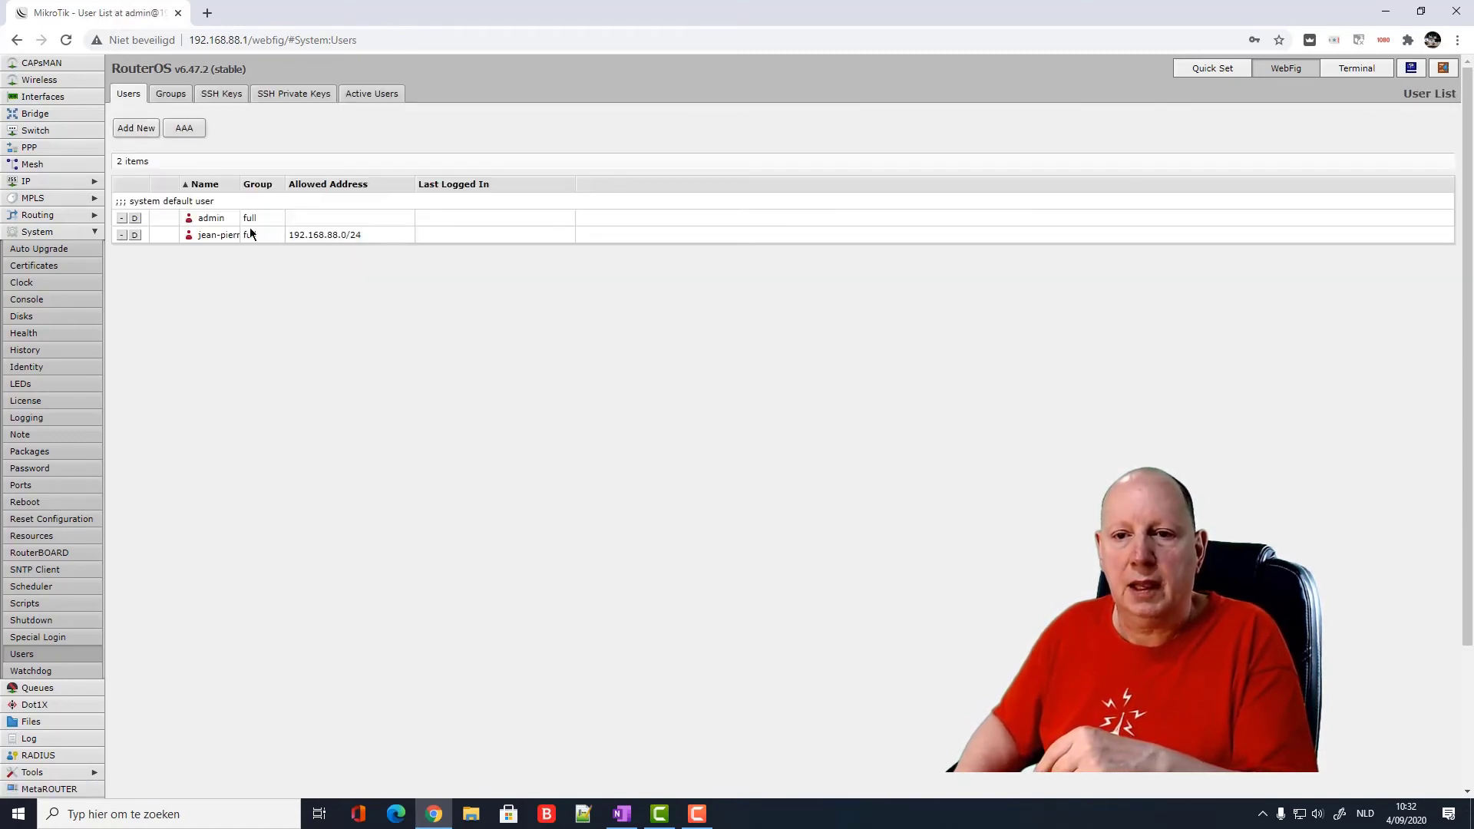
click(224, 219)
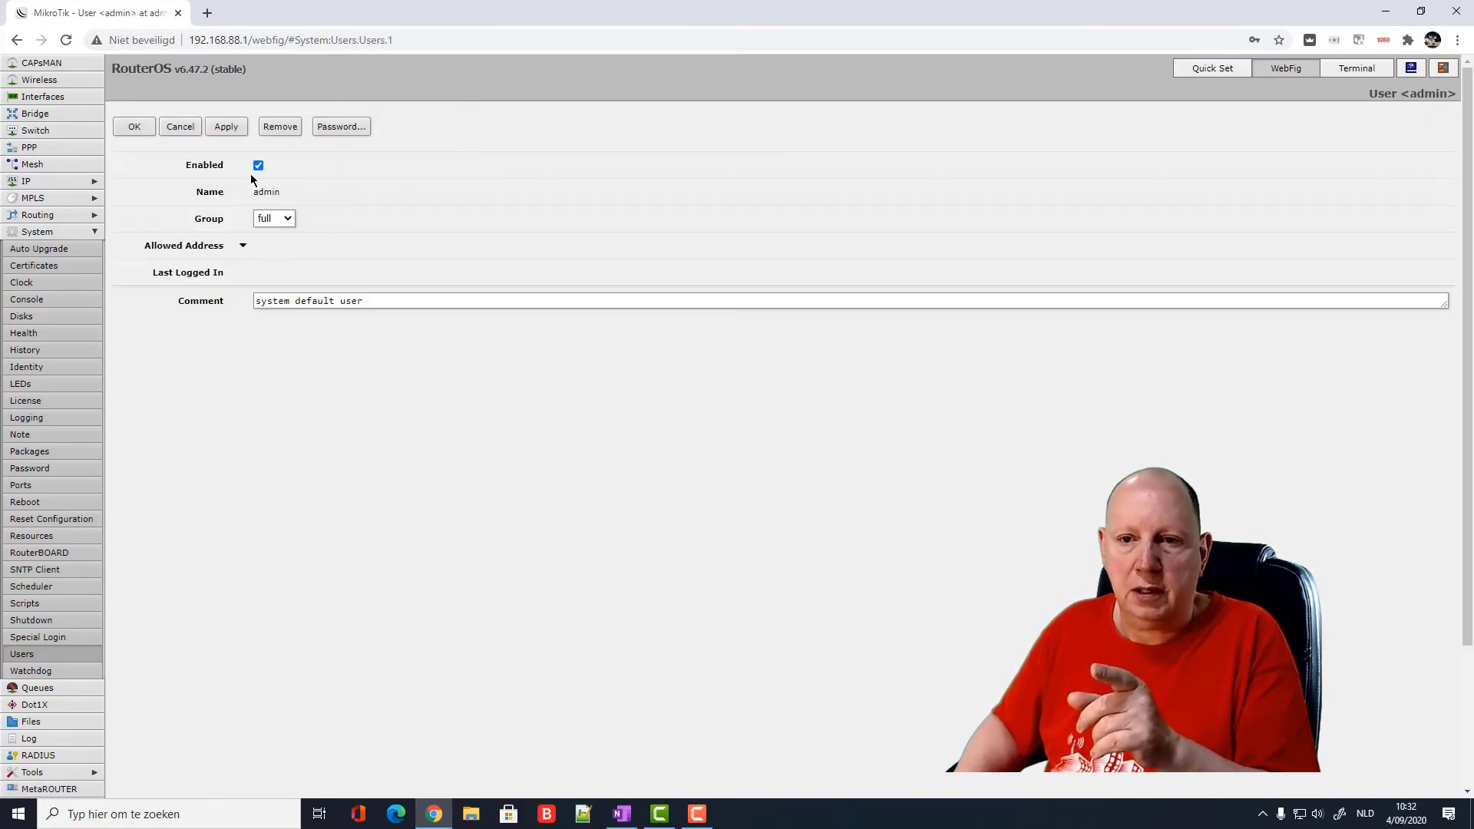
click(281, 127)
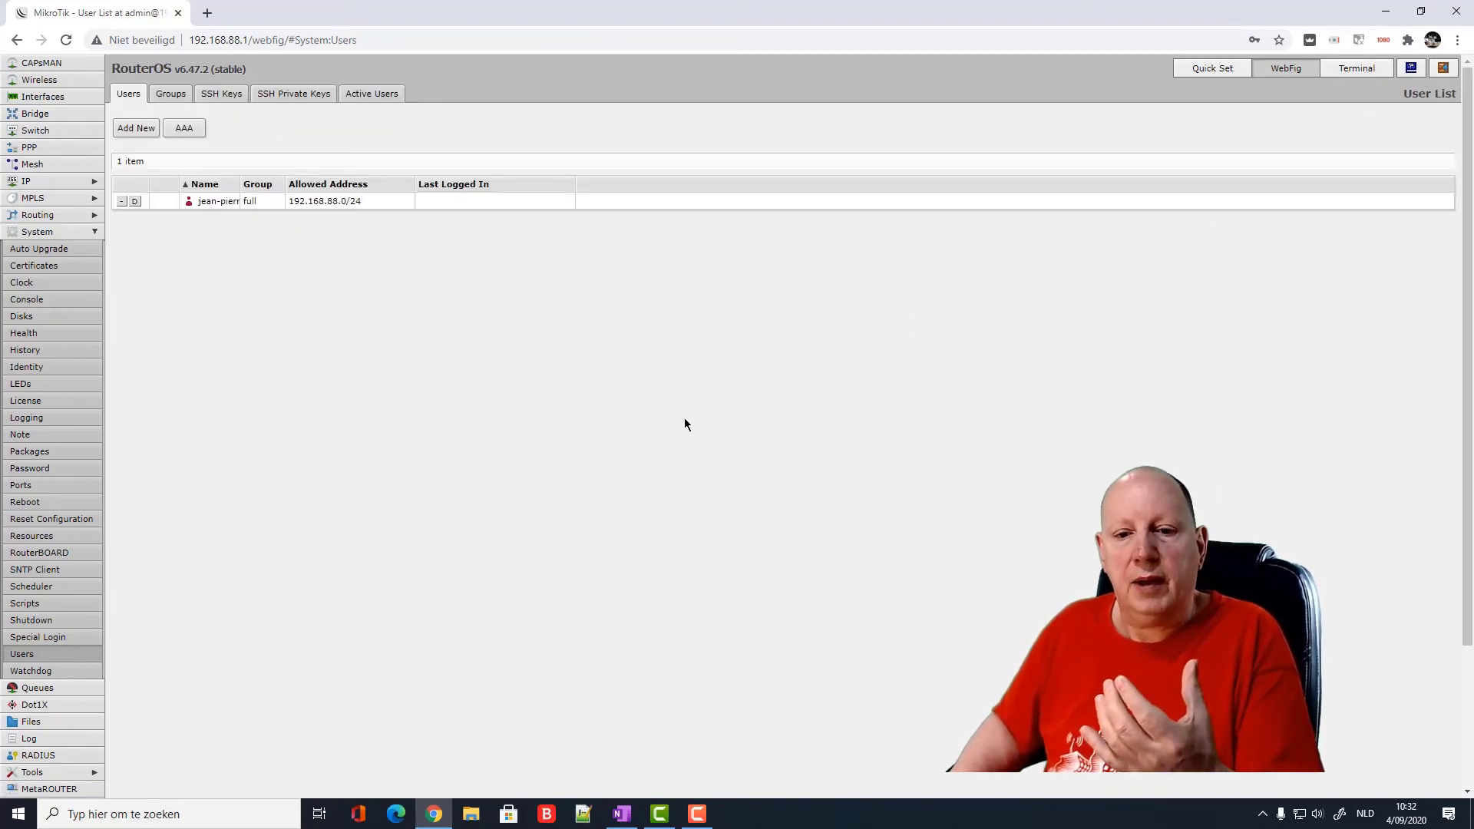
- Reset the router configuration with No Default Configuration ticked and confirm the reboot
click(47, 521)
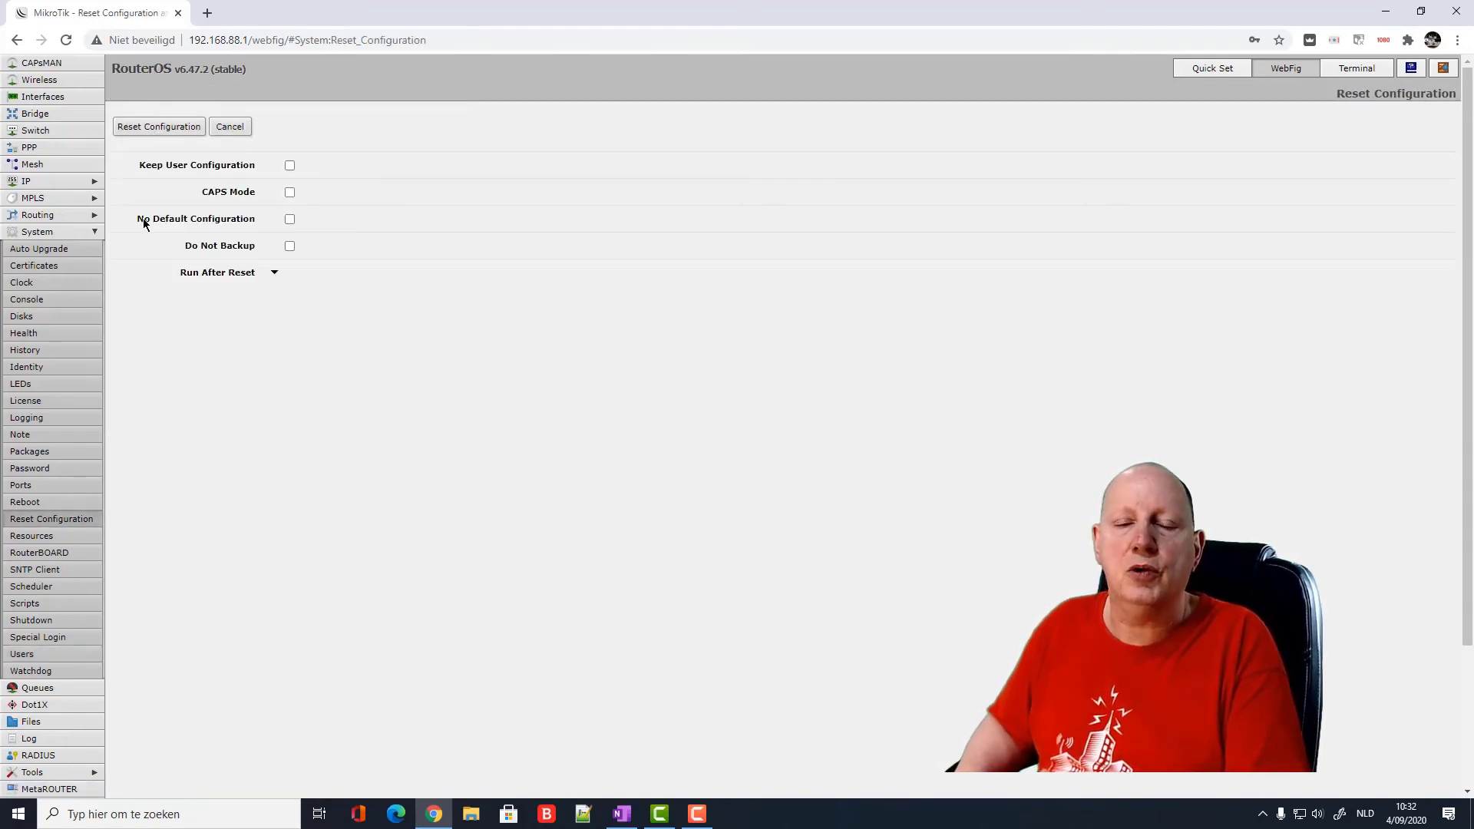
click(289, 220)
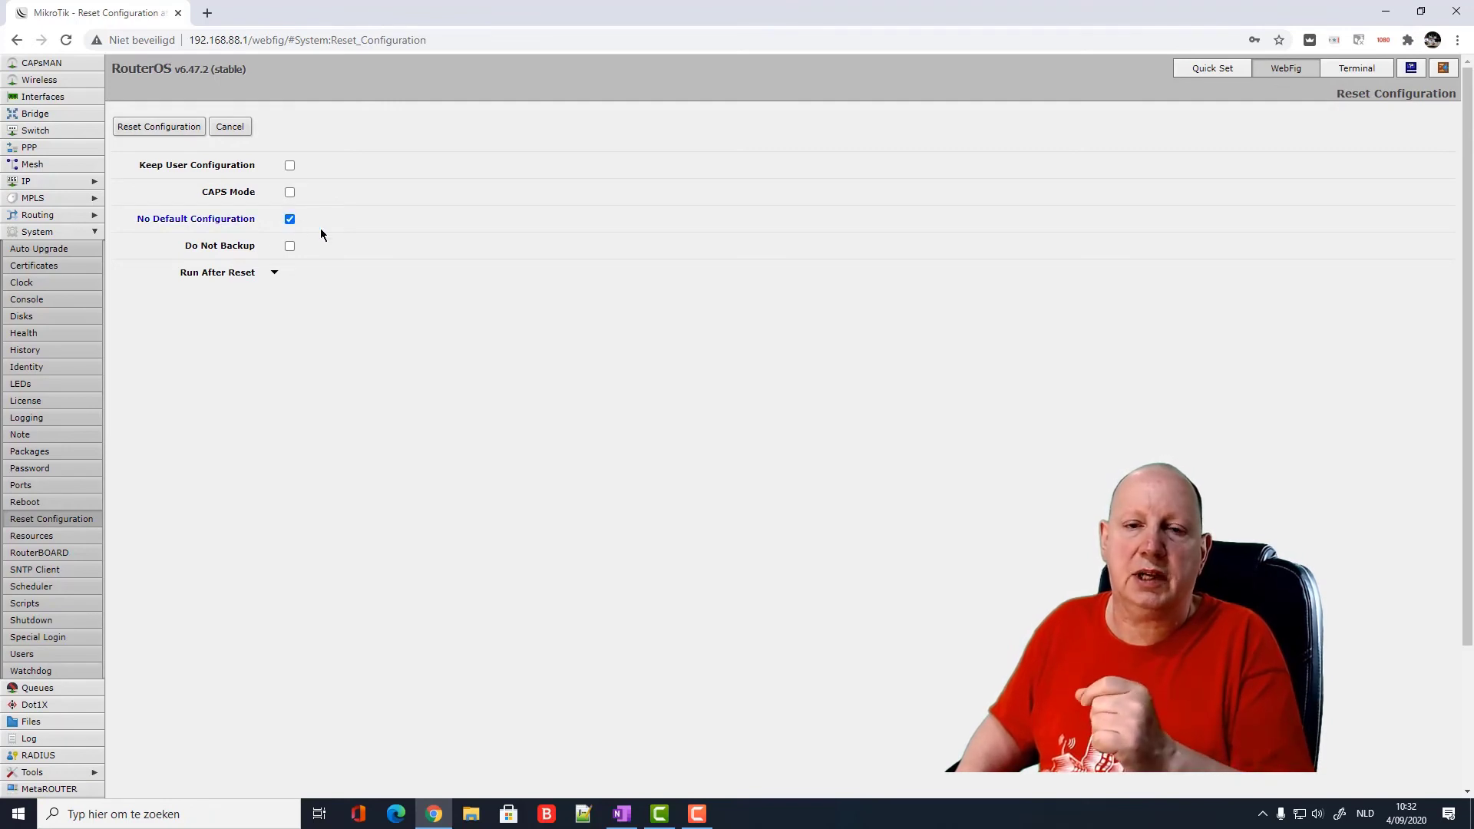
click(158, 128)
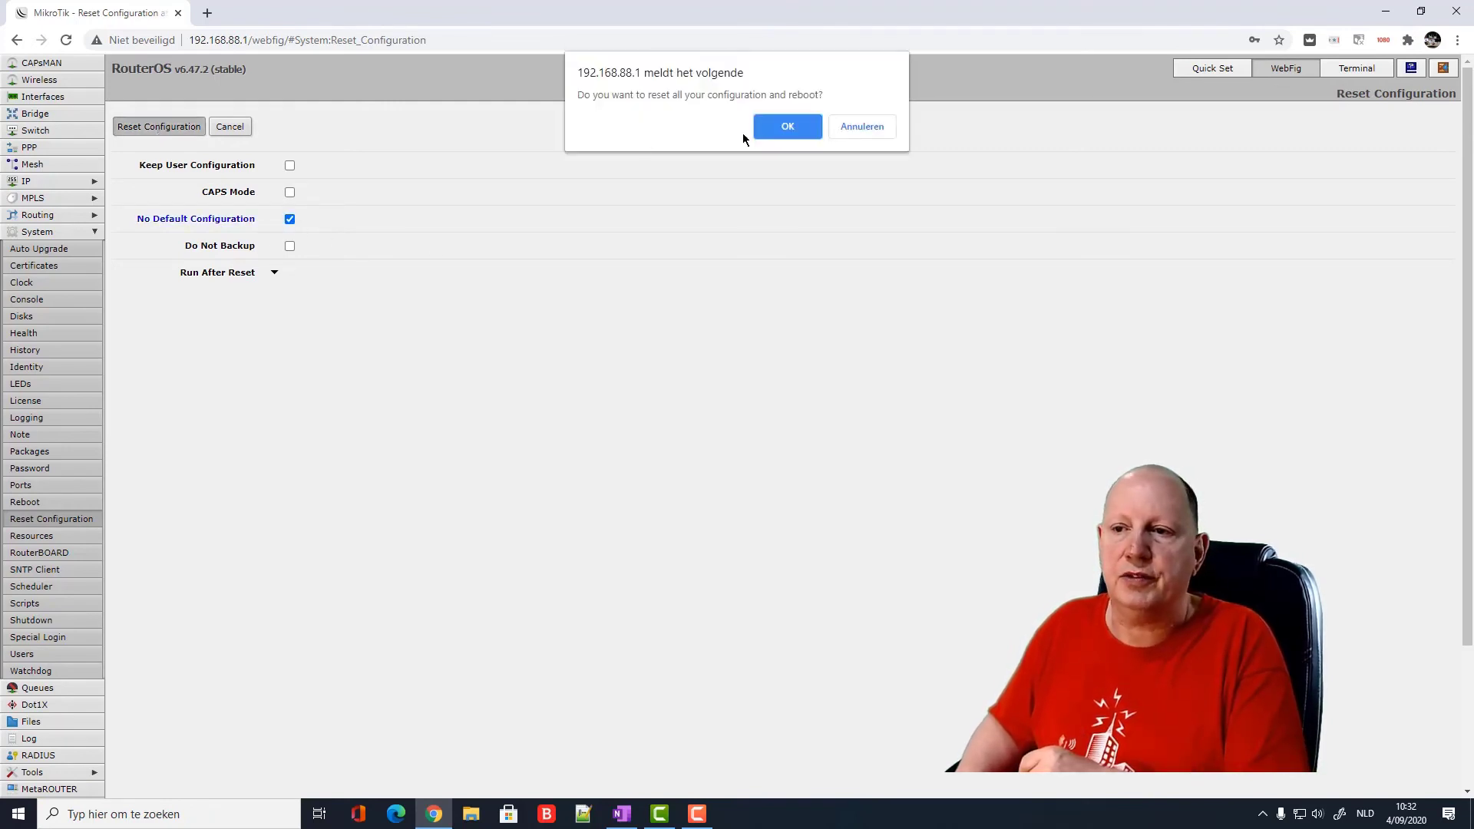
click(791, 128)
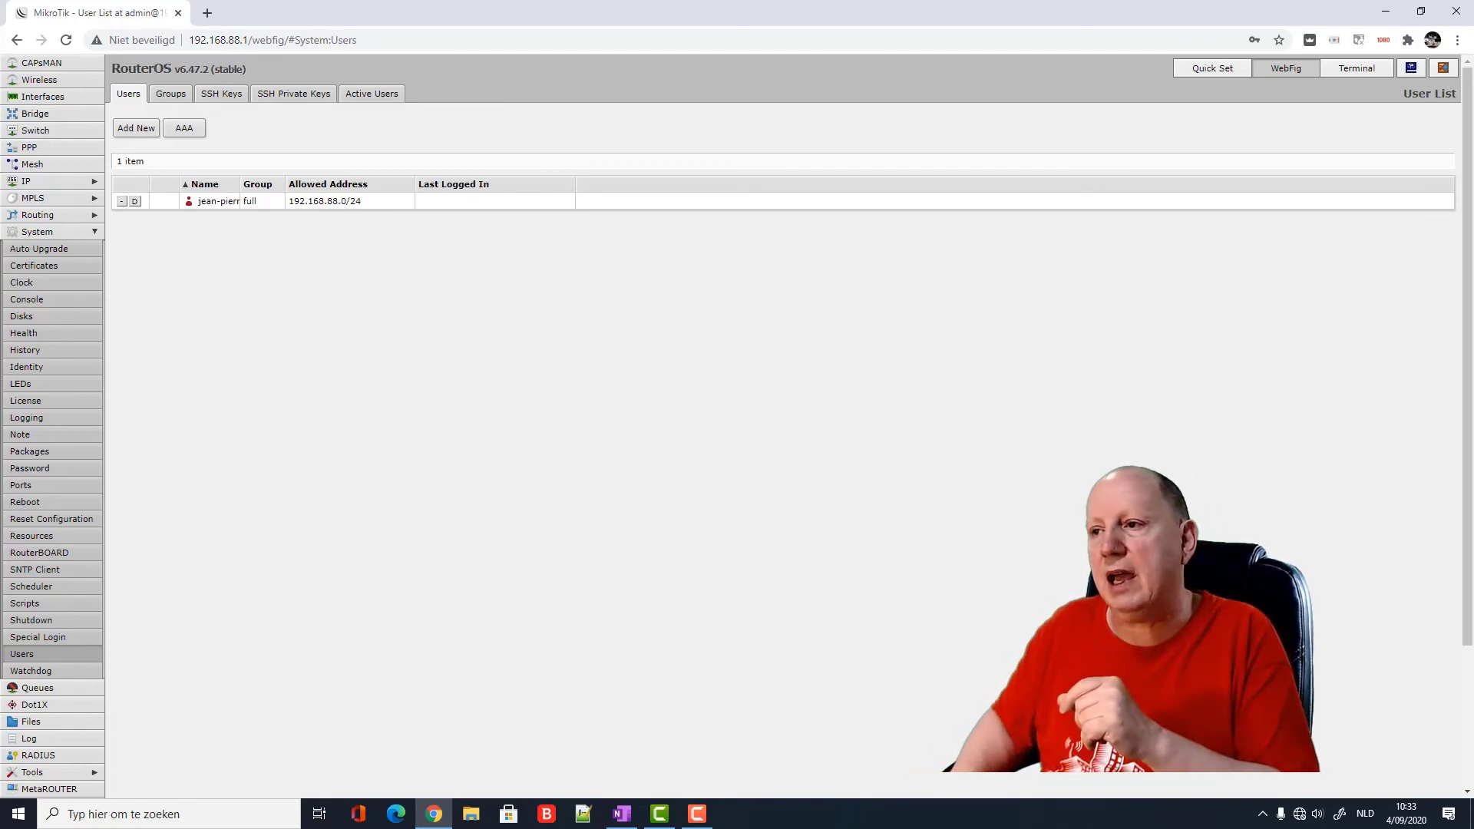
click(1463, 16)
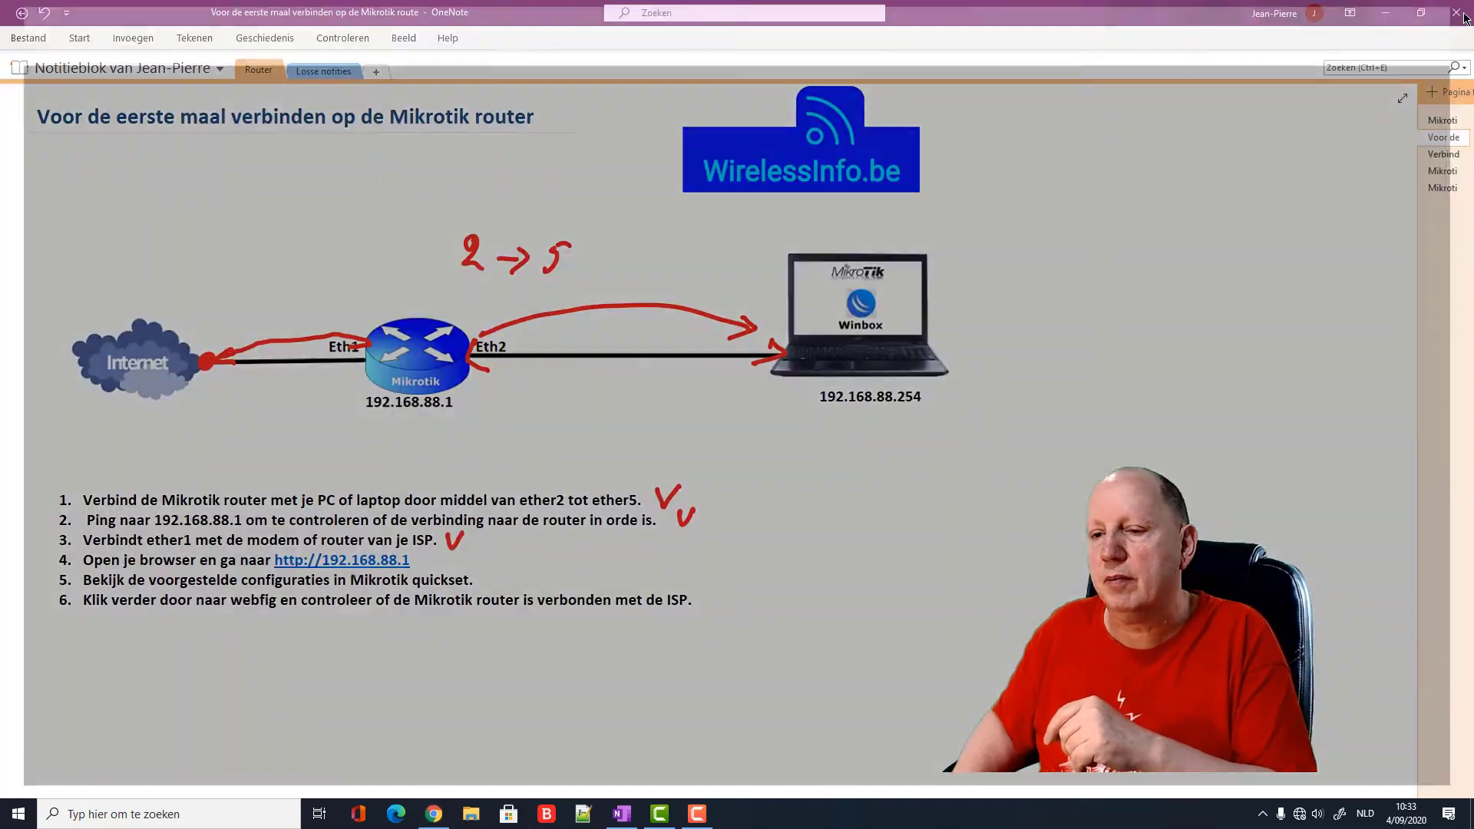
click(435, 815)
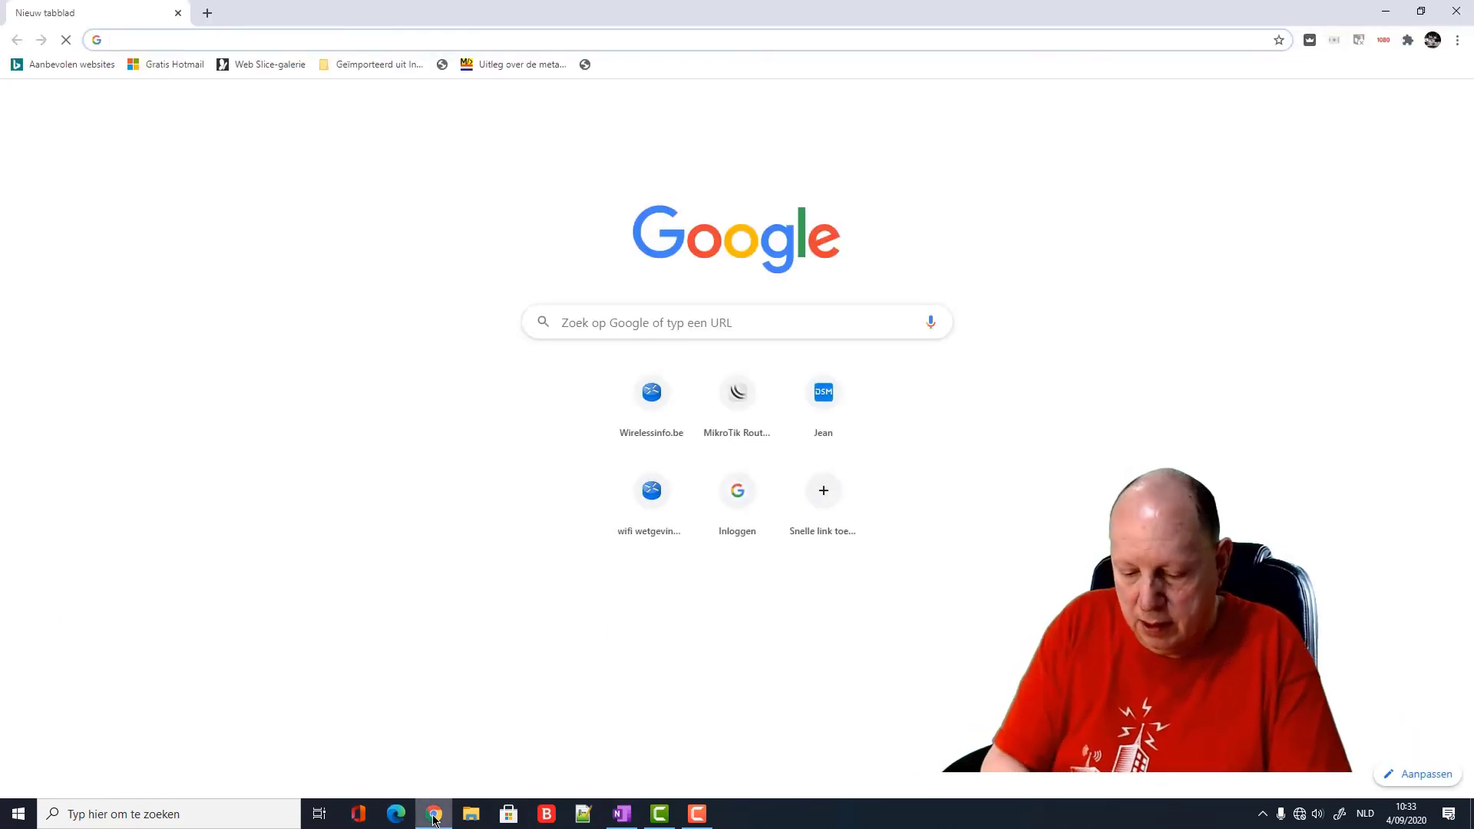
text(http)
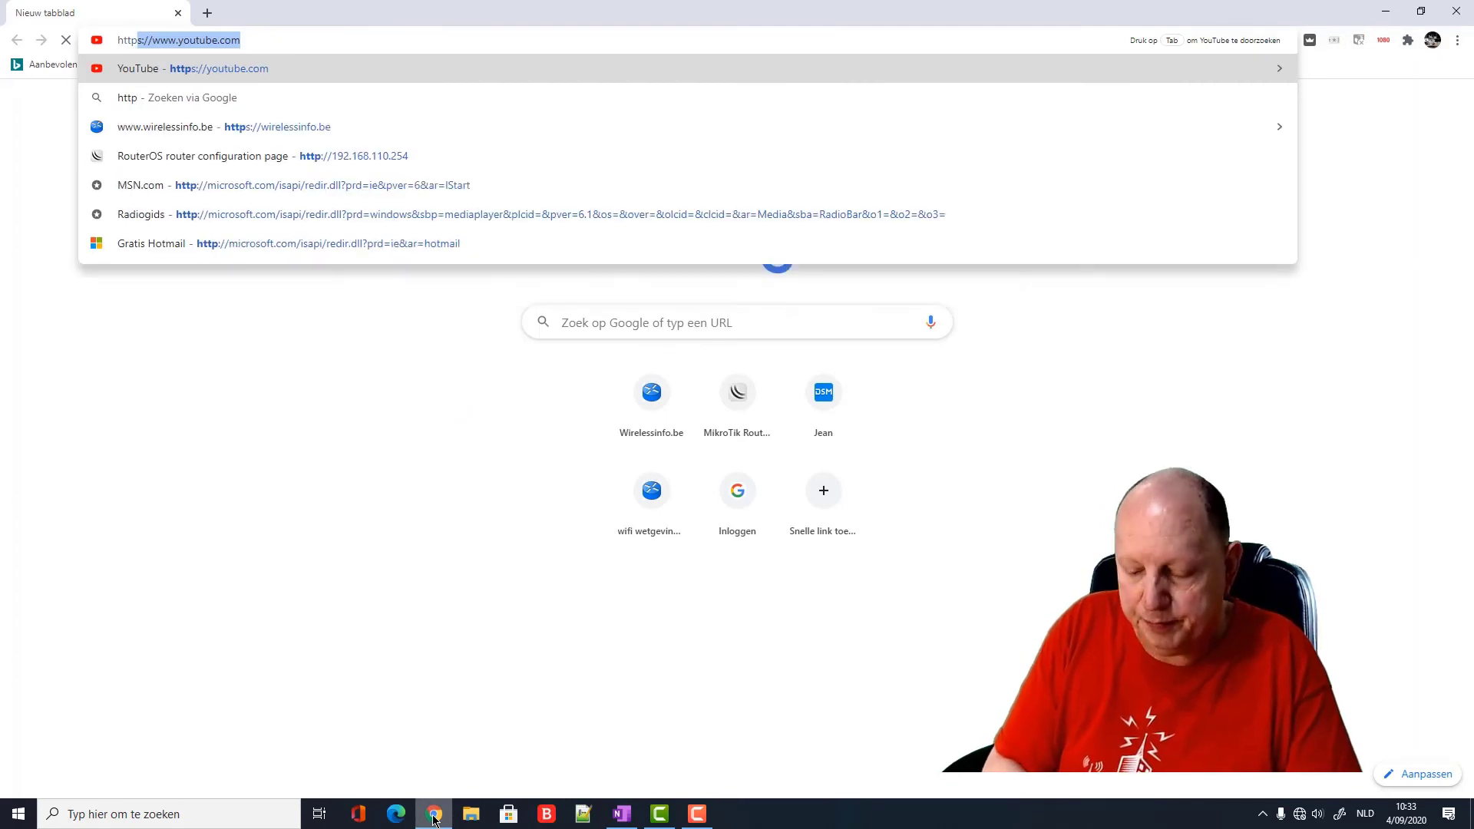
text(://)
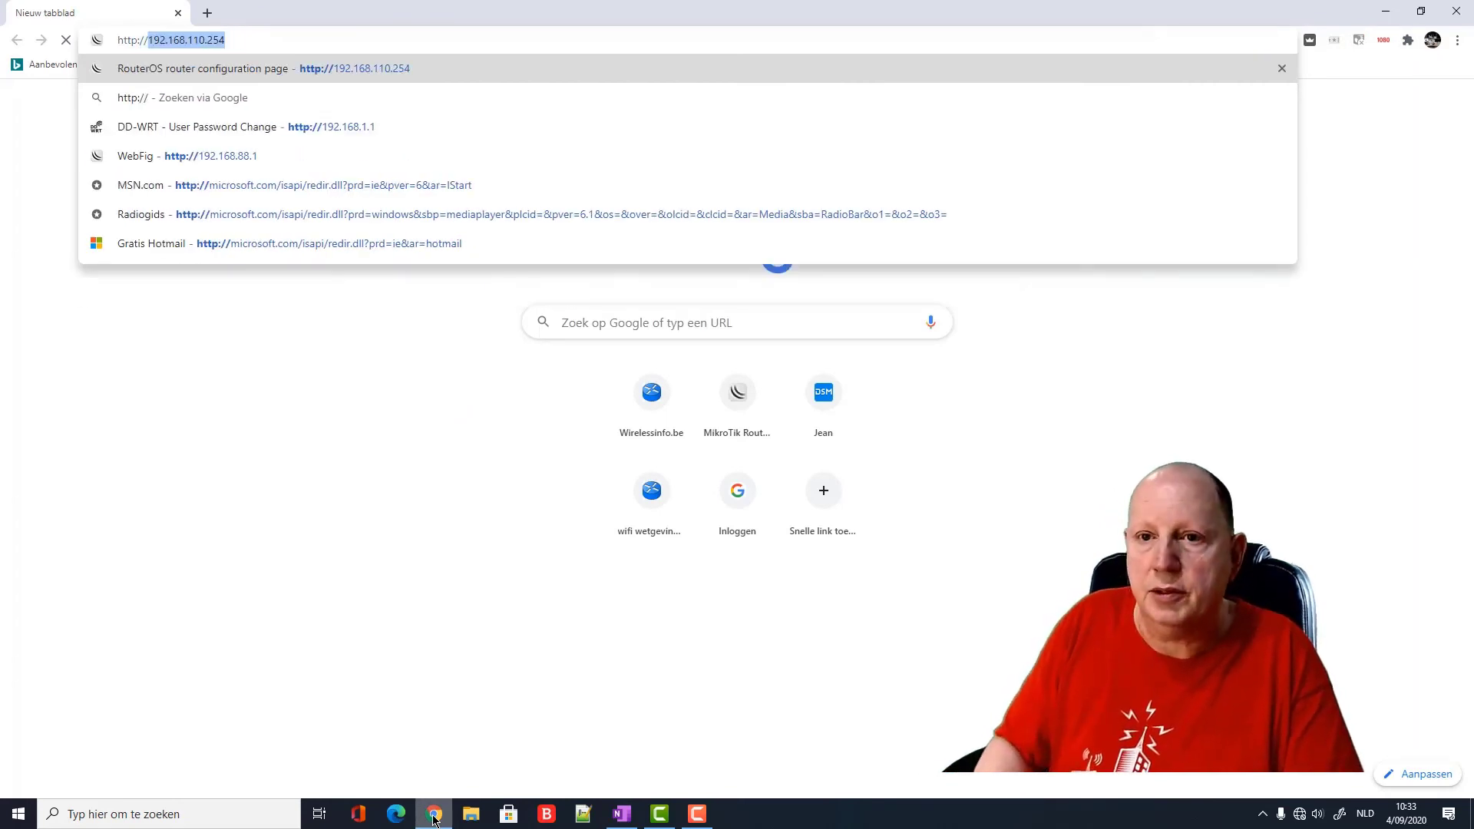
text(192.16)
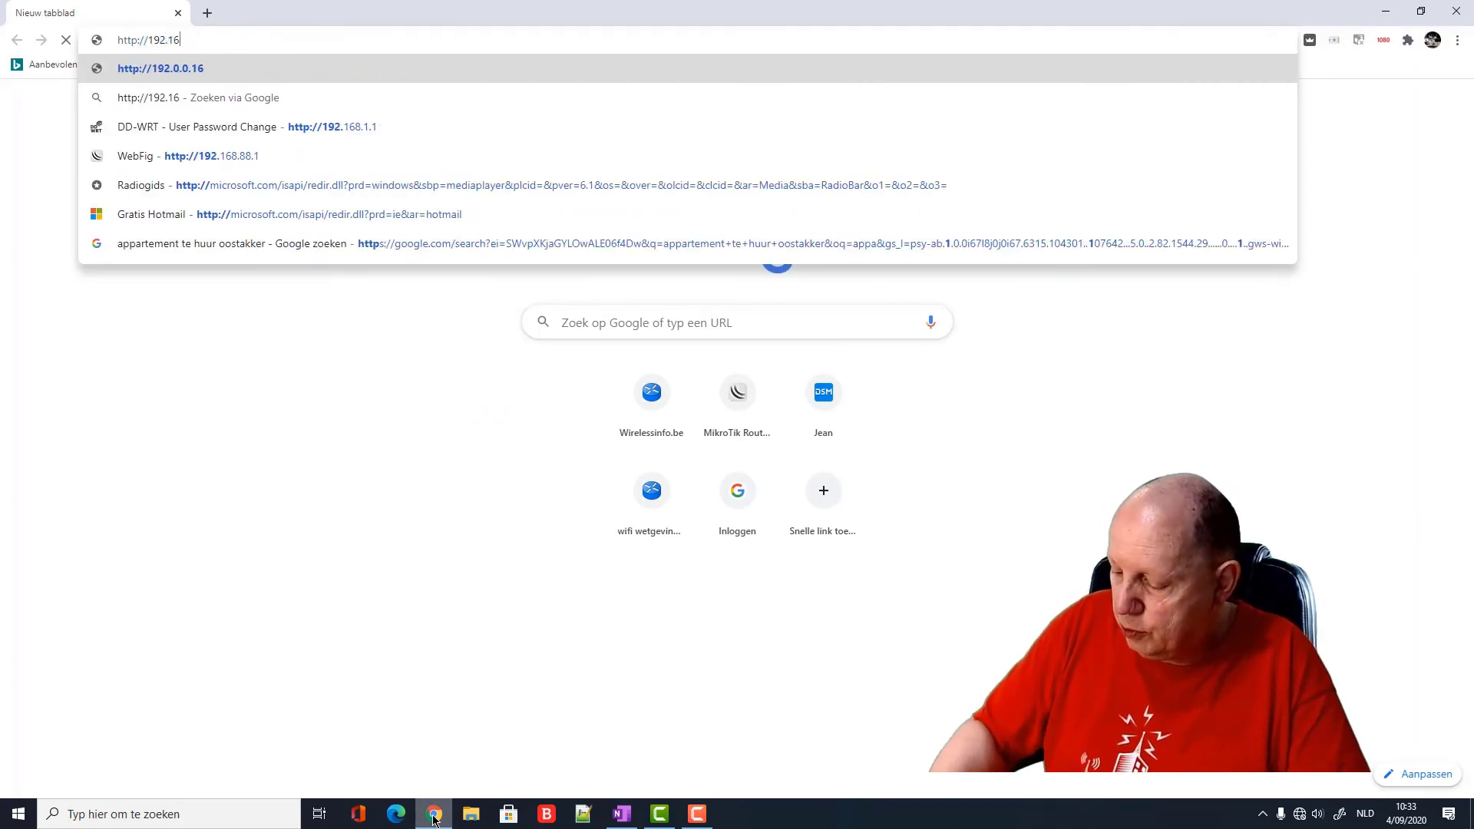
text(8.88.1)
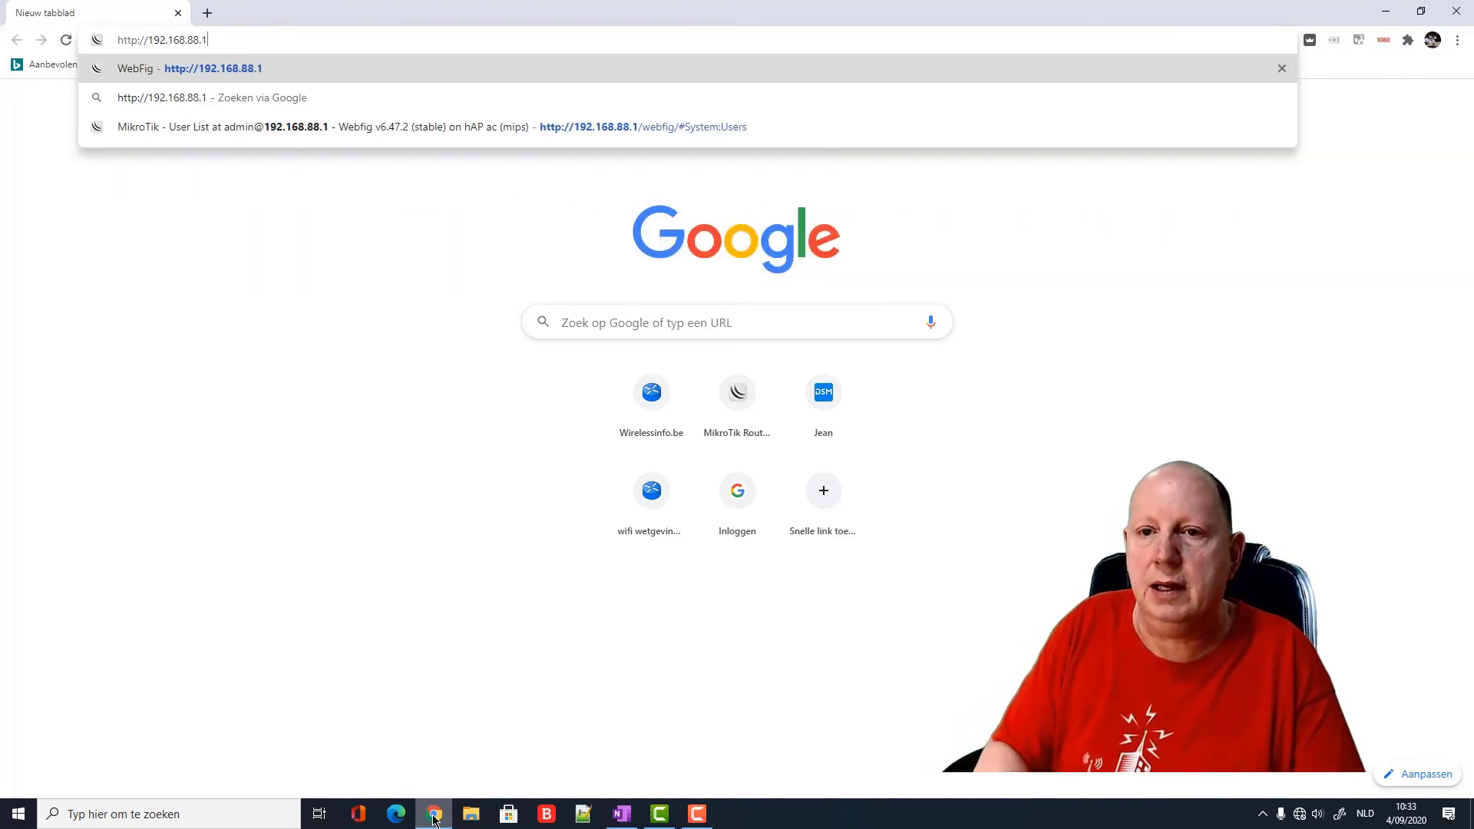
key(Return)
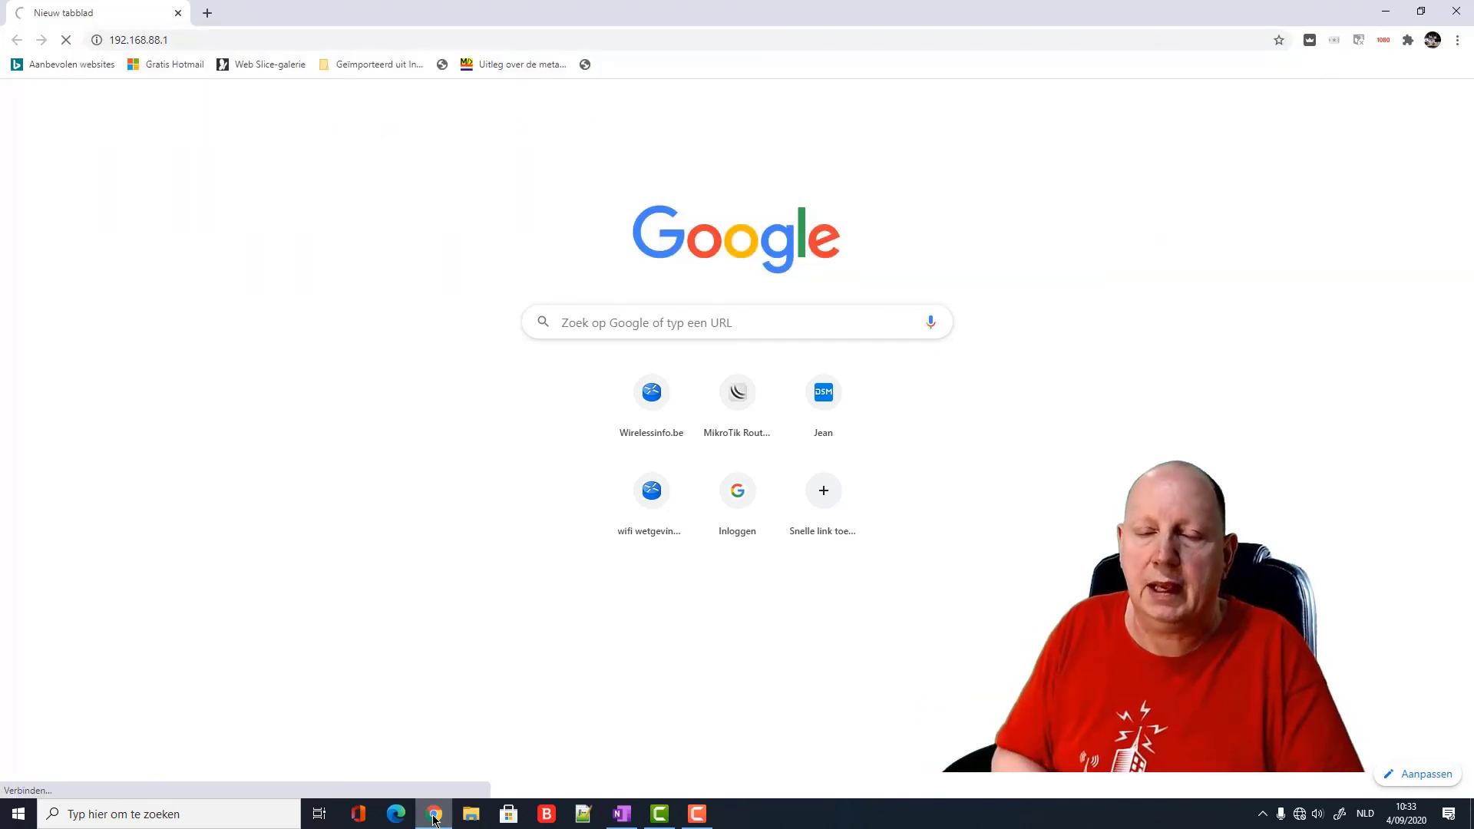